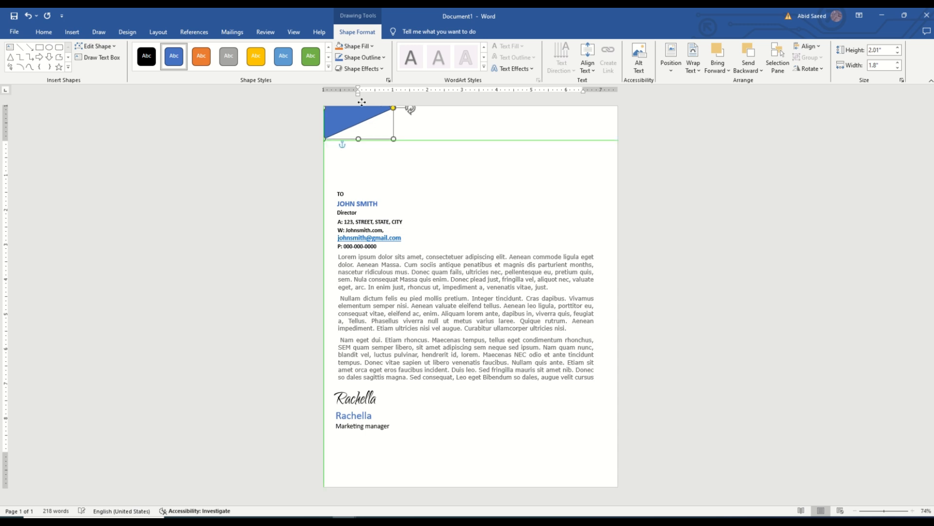
Step: Rotate the blue triangle in the page's upper-left corner and enlarge it to about 2.34" high and 2" wide
{"action": "left_click_drag", "start_coordinate": [359, 120], "coordinate": [353, 113]}
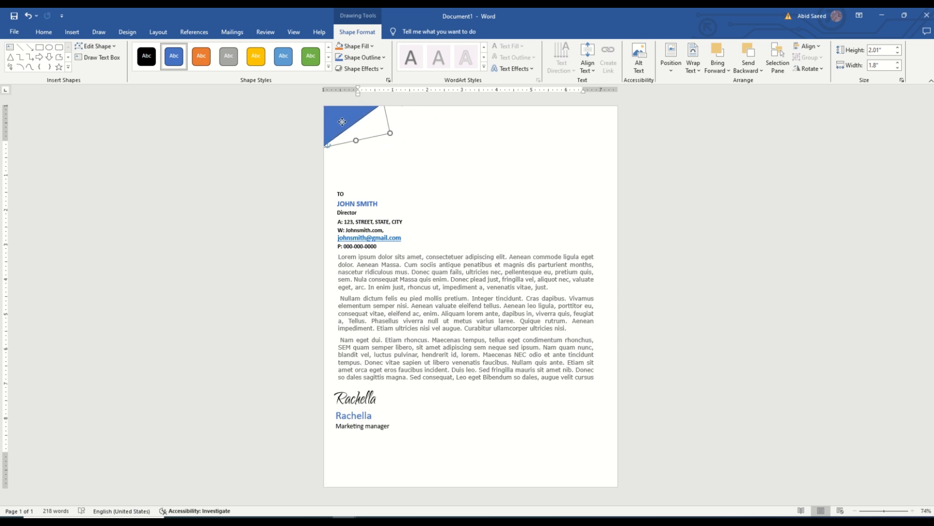
{"action": "left_click", "coordinate": [438, 181]}
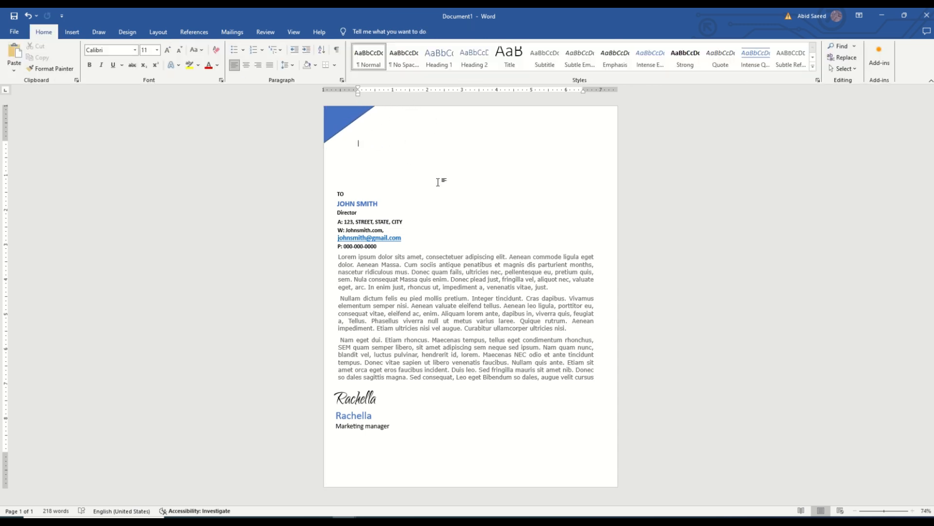
{"action": "left_click", "coordinate": [346, 114]}
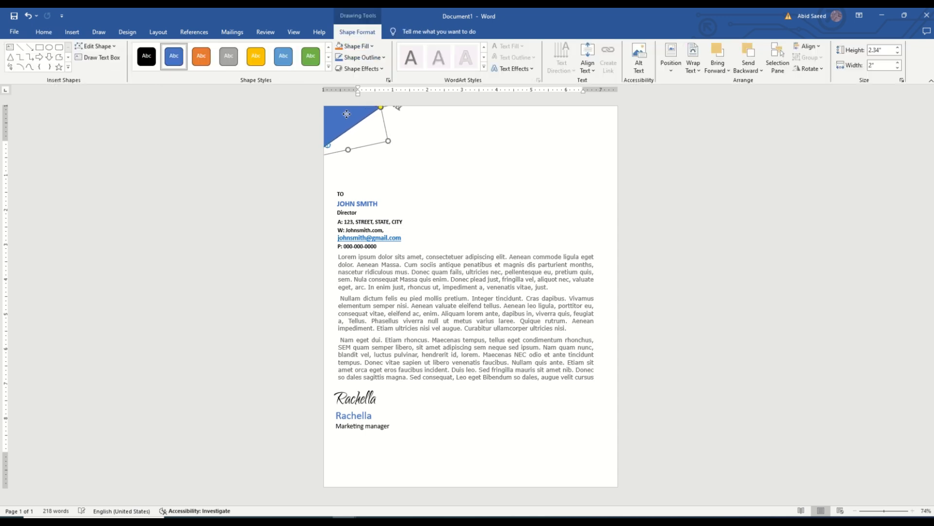
{"action": "left_click", "coordinate": [478, 170]}
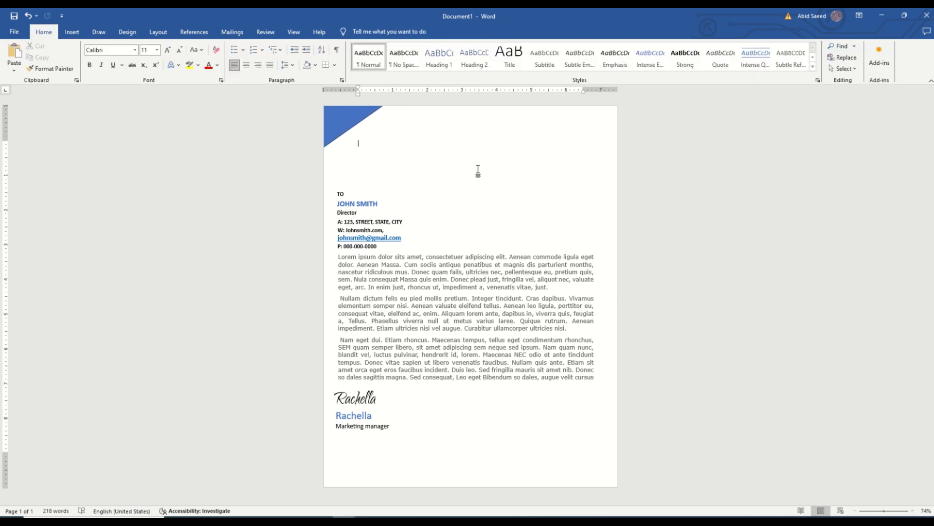
Step: Draw a narrow vertical rectangle about 4.2" high and 0.61" wide beside the corner triangle
{"action": "left_click", "coordinate": [72, 31]}
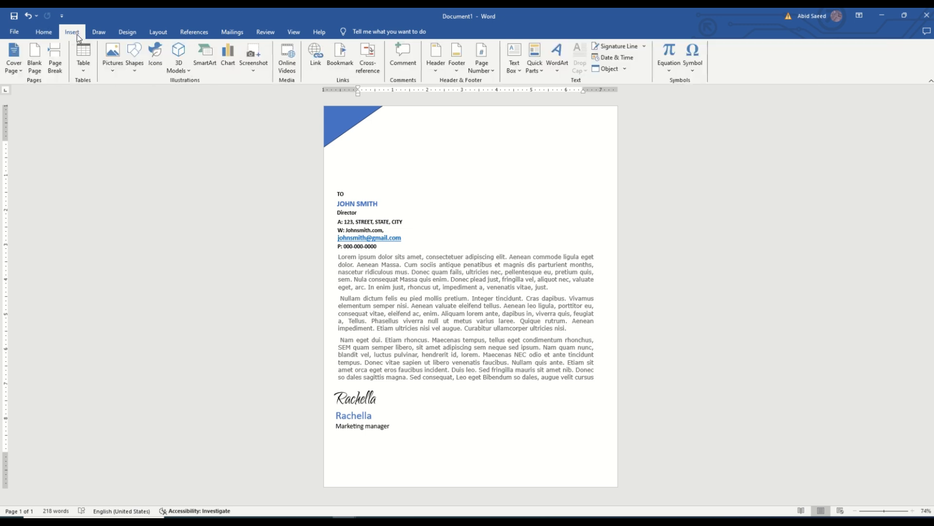
{"action": "left_click", "coordinate": [134, 58]}
{"action": "left_click", "coordinate": [161, 91]}
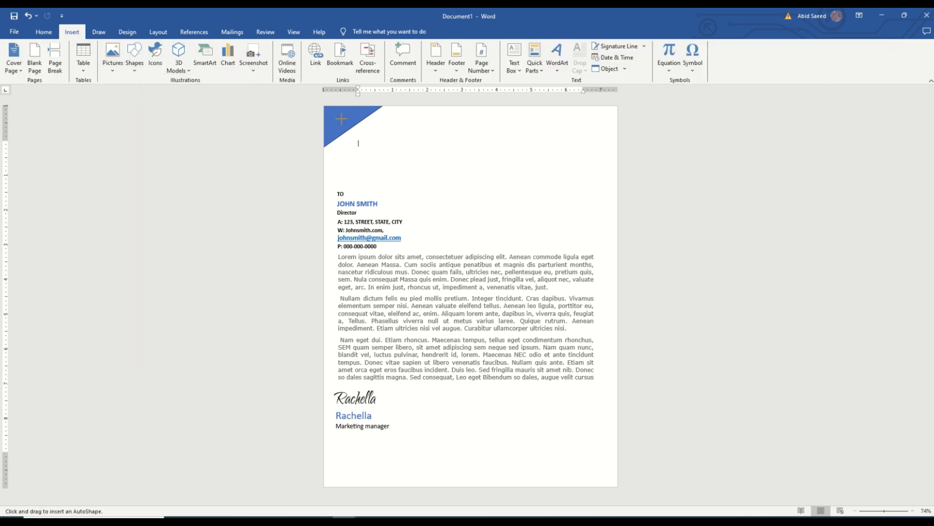
{"action": "mouse_move", "coordinate": [398, 105]}
{"action": "left_mouse_down"}
{"action": "mouse_move", "coordinate": [373, 213]}
{"action": "mouse_move", "coordinate": [377, 252]}
{"action": "left_mouse_up"}
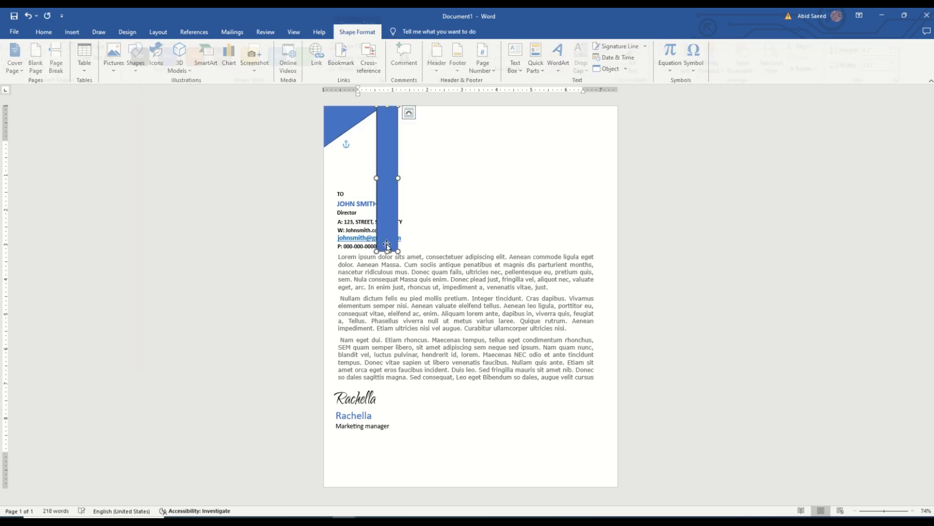
Step: Rotate the rectangle to the triangle's slope and place it as a diagonal band along the triangle's long edge
{"action": "left_click_drag", "start_coordinate": [391, 170], "coordinate": [394, 217]}
{"action": "left_click_drag", "start_coordinate": [391, 139], "coordinate": [464, 175]}
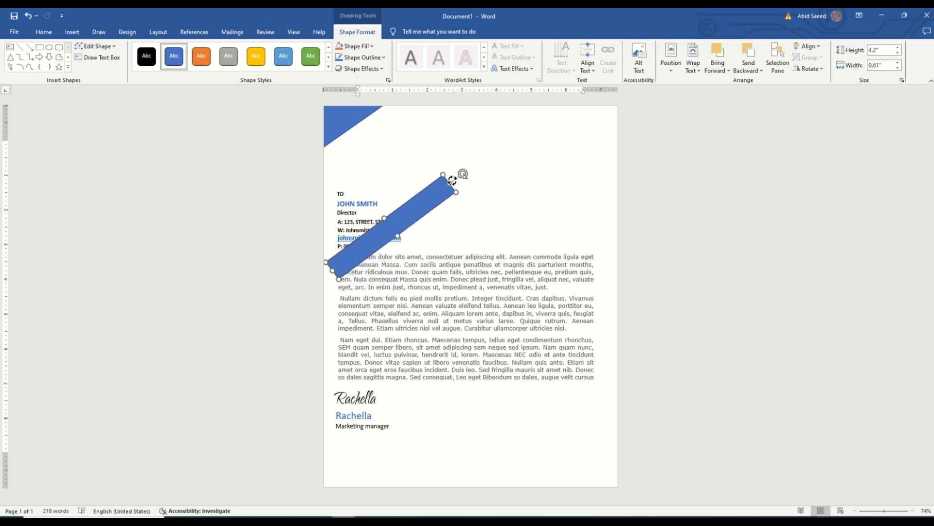
{"action": "left_click_drag", "start_coordinate": [403, 216], "coordinate": [361, 147]}
{"action": "left_click_drag", "start_coordinate": [421, 106], "coordinate": [422, 108]}
{"action": "left_click_drag", "start_coordinate": [394, 135], "coordinate": [396, 118]}
Step: Fill the corner triangle with black and remove its outline
{"action": "left_click", "coordinate": [342, 118]}
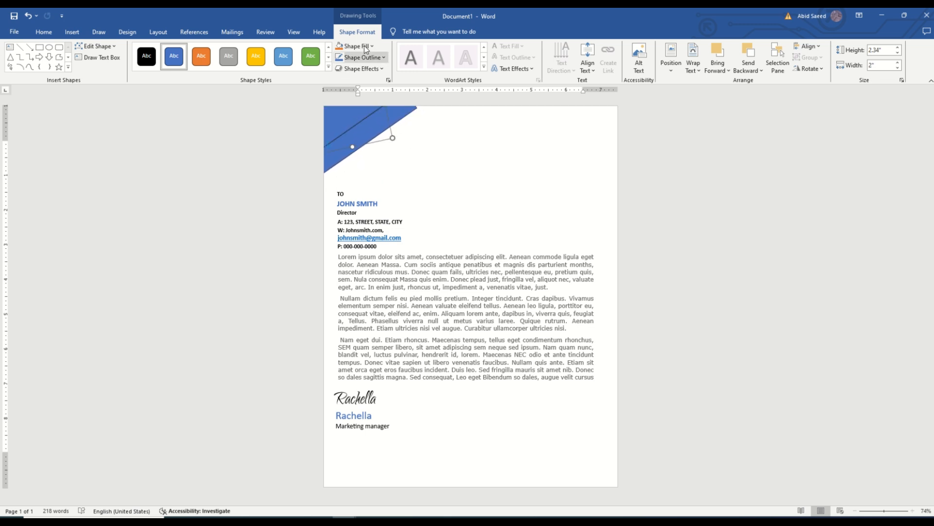
{"action": "left_click", "coordinate": [362, 58]}
{"action": "left_click", "coordinate": [347, 98]}
{"action": "left_click", "coordinate": [383, 58]}
{"action": "left_click", "coordinate": [361, 181]}
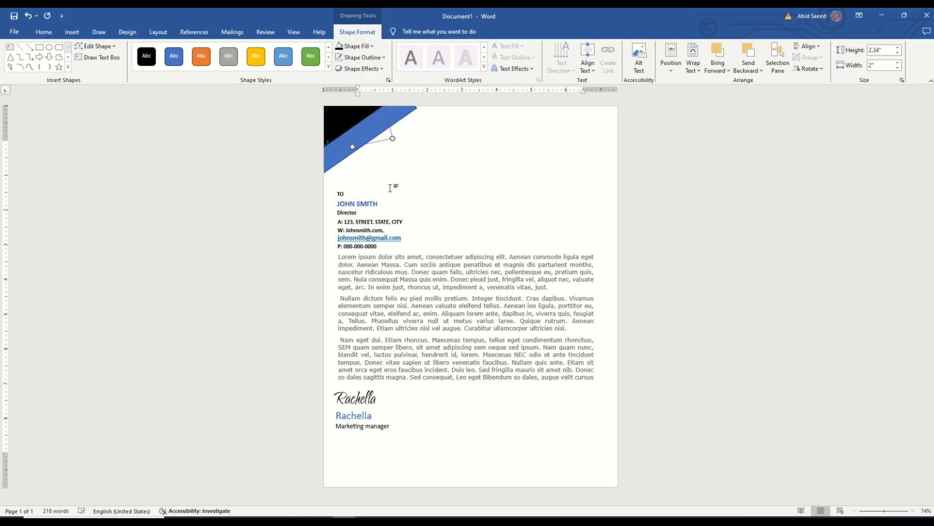
{"action": "left_click", "coordinate": [392, 188]}
Step: Resize the diagonal band to about 4.42" long and 0.45" wide, keeping it against the triangle
{"action": "left_click", "coordinate": [399, 118]}
{"action": "left_click_drag", "start_coordinate": [421, 105], "coordinate": [422, 104]}
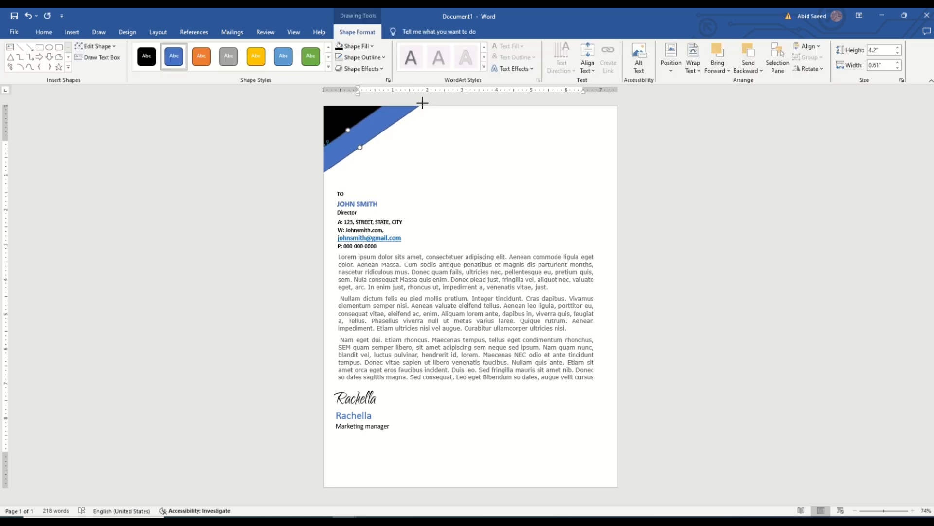
{"action": "left_click_drag", "start_coordinate": [341, 152], "coordinate": [351, 146]}
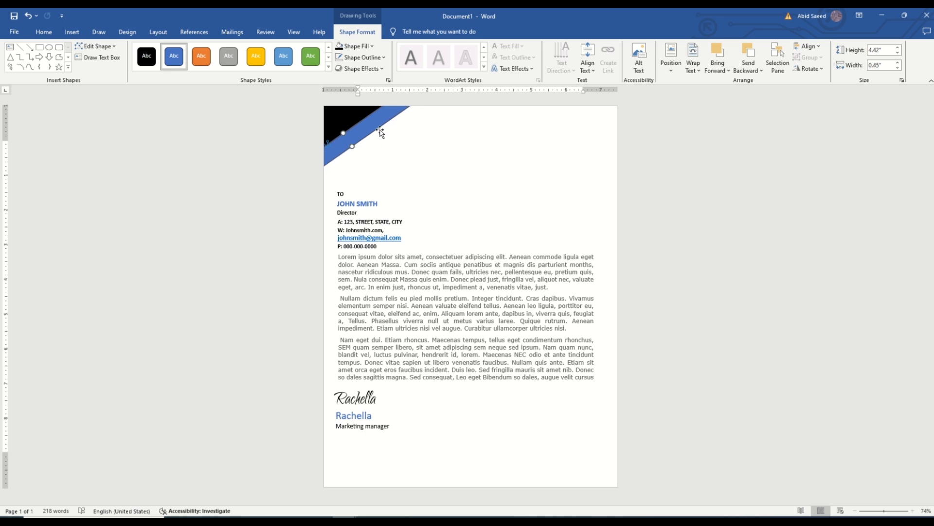
Step: Fill the diagonal band with light blue and remove its outline
{"action": "left_click", "coordinate": [374, 47]}
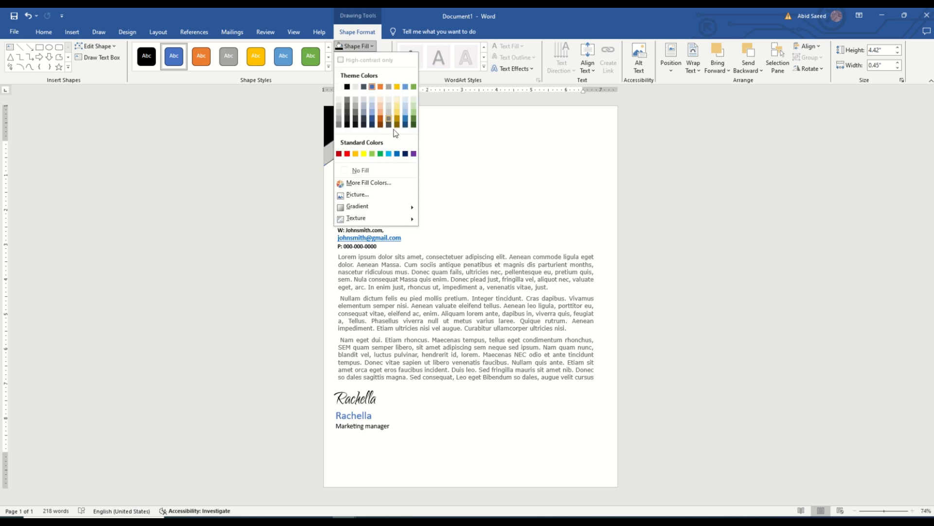
{"action": "left_click", "coordinate": [390, 155]}
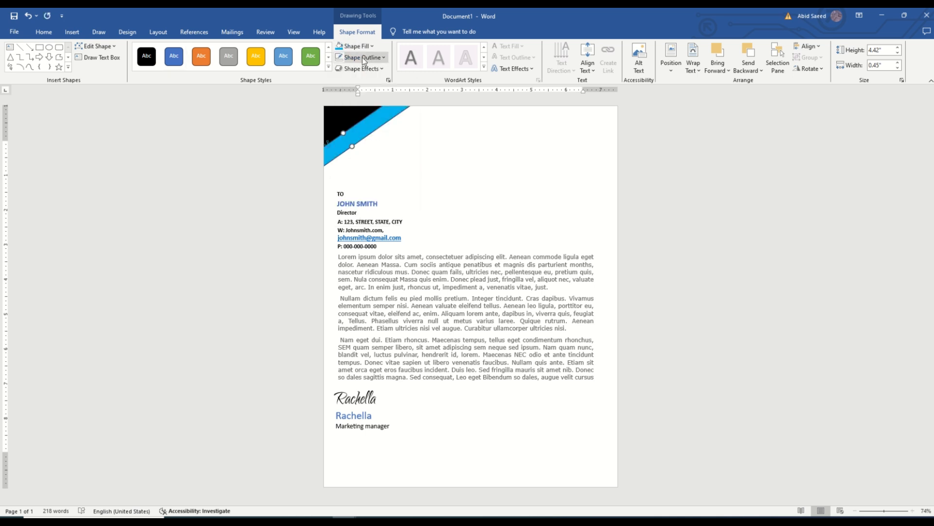
{"action": "left_click", "coordinate": [377, 58]}
{"action": "left_click", "coordinate": [347, 183]}
{"action": "left_click", "coordinate": [450, 172]}
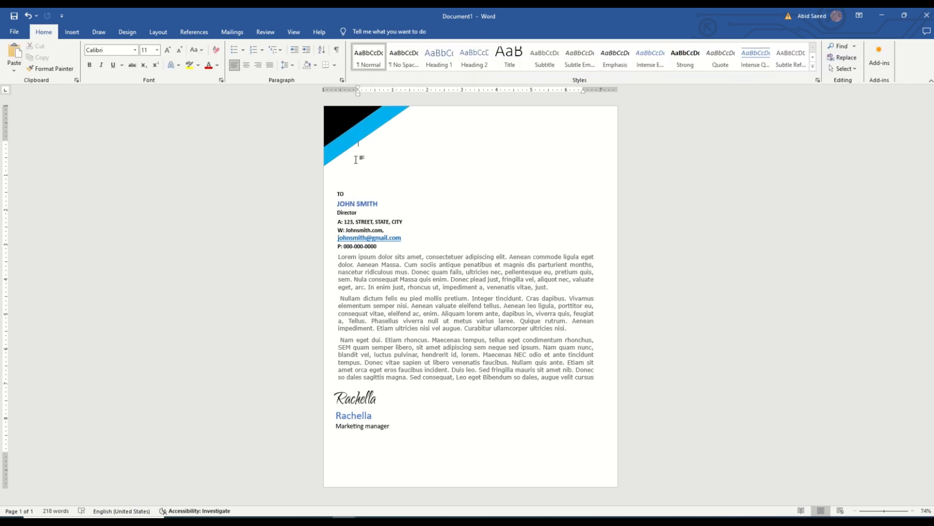
Step: Fine-tune the light blue band's rotation and position so it sits flush along the black triangle's diagonal edge
{"action": "left_click", "coordinate": [343, 147]}
{"action": "left_click_drag", "start_coordinate": [363, 127], "coordinate": [374, 170]}
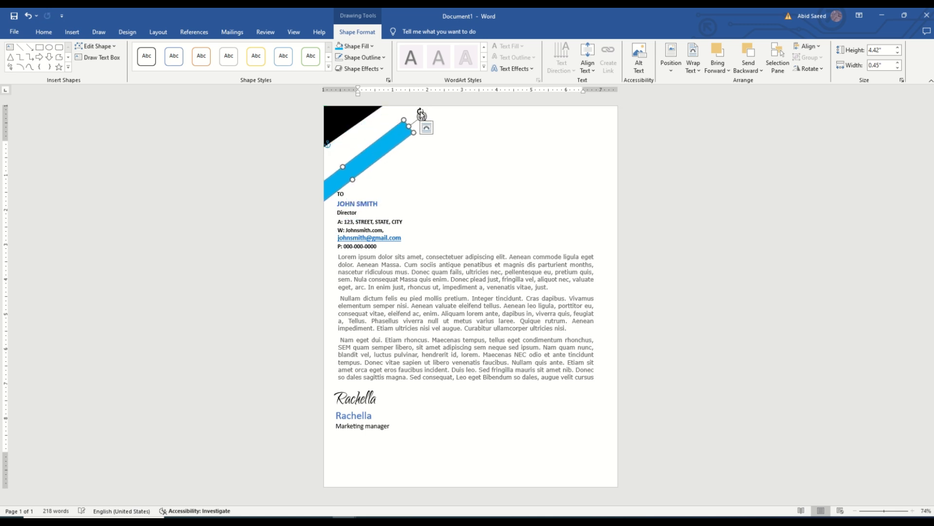
{"action": "left_click_drag", "start_coordinate": [422, 114], "coordinate": [423, 117]}
{"action": "left_click_drag", "start_coordinate": [390, 148], "coordinate": [378, 114]}
{"action": "left_click", "coordinate": [403, 135]}
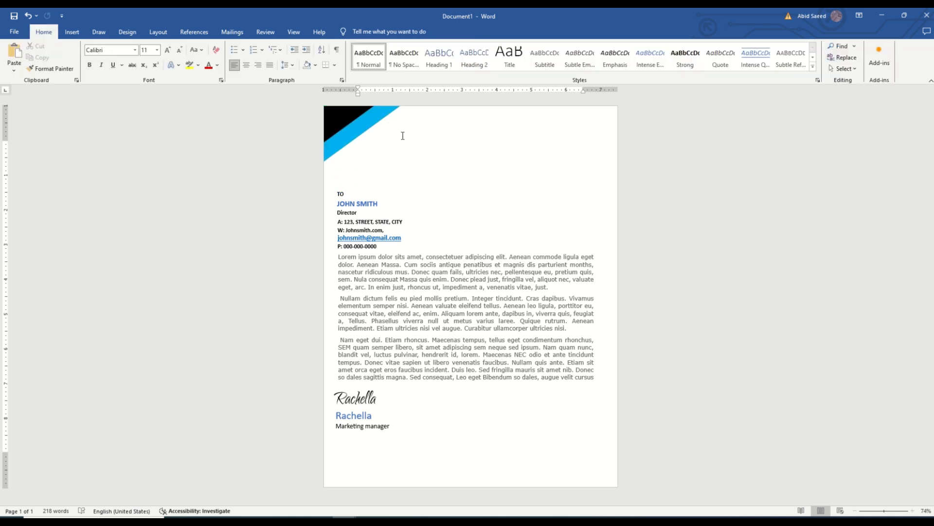
{"action": "left_click", "coordinate": [332, 149]}
{"action": "left_click_drag", "start_coordinate": [347, 137], "coordinate": [358, 164]}
{"action": "left_click_drag", "start_coordinate": [424, 115], "coordinate": [422, 115]}
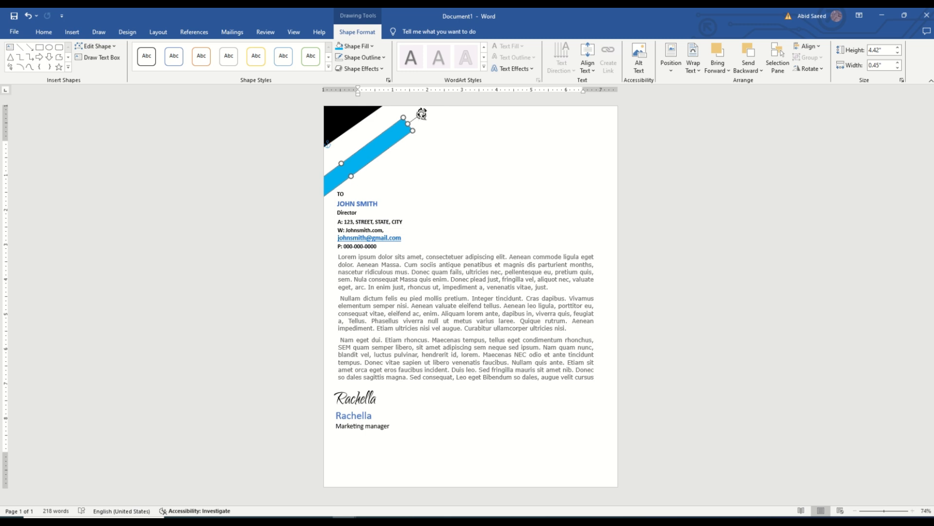
{"action": "mouse_move", "coordinate": [345, 172]}
{"action": "left_mouse_down"}
{"action": "mouse_move", "coordinate": [343, 160]}
{"action": "mouse_move", "coordinate": [360, 171]}
{"action": "left_mouse_up"}
{"action": "left_click_drag", "start_coordinate": [439, 110], "coordinate": [442, 112]}
{"action": "left_click_drag", "start_coordinate": [343, 180], "coordinate": [347, 139]}
{"action": "left_click", "coordinate": [388, 175]}
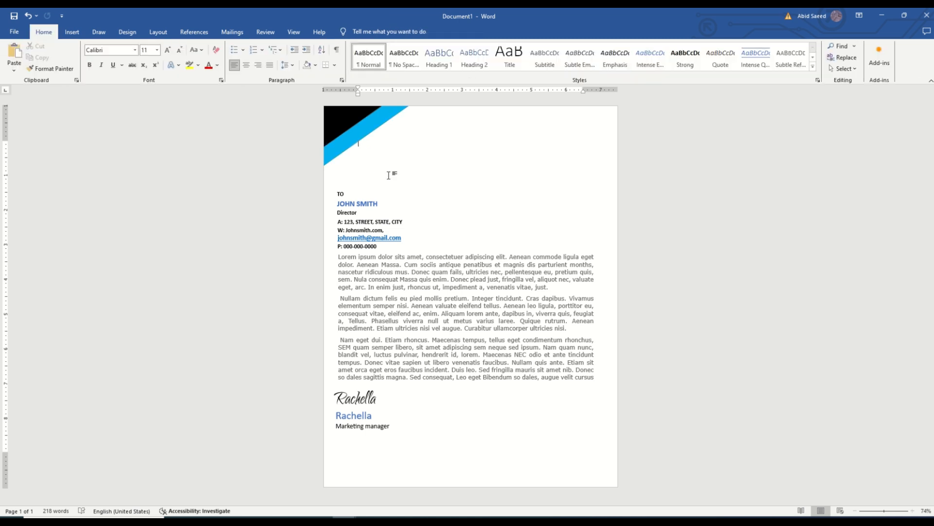
Step: Insert a hexagon near the top of the page and send it behind the text and corner shapes
{"action": "left_click", "coordinate": [72, 32]}
{"action": "left_click", "coordinate": [134, 58]}
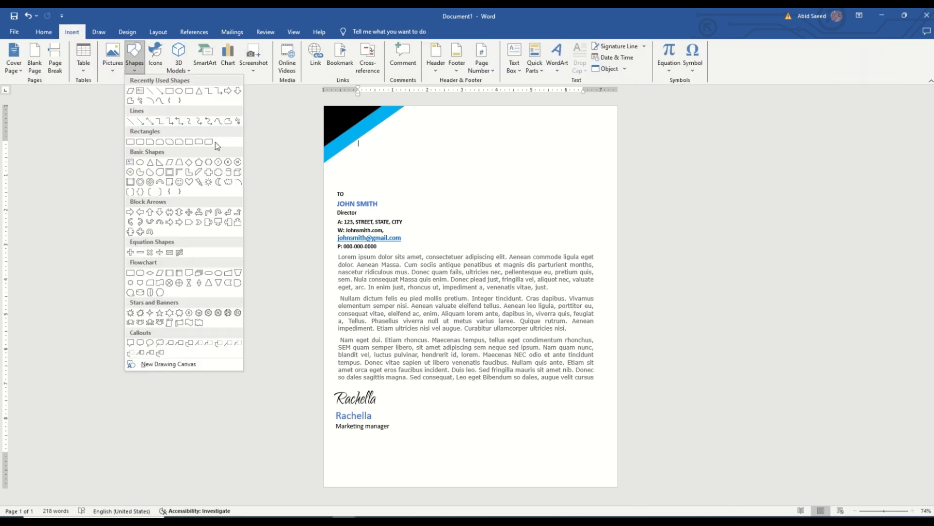
{"action": "left_click", "coordinate": [216, 144]}
{"action": "mouse_move", "coordinate": [368, 151]}
{"action": "left_mouse_down"}
{"action": "mouse_move", "coordinate": [495, 209]}
{"action": "mouse_move", "coordinate": [506, 255]}
{"action": "mouse_move", "coordinate": [557, 258]}
{"action": "left_mouse_up"}
{"action": "mouse_move", "coordinate": [482, 233]}
{"action": "left_mouse_down"}
{"action": "mouse_move", "coordinate": [368, 148]}
{"action": "mouse_move", "coordinate": [407, 136]}
{"action": "mouse_move", "coordinate": [412, 177]}
{"action": "left_mouse_up"}
{"action": "right_click", "coordinate": [368, 149]}
{"action": "left_click", "coordinate": [417, 270]}
Step: Resize the hexagon to about 3.13" high and 7.05" wide and adjust its angled ends, undoing unwanted changes
{"action": "left_click_drag", "start_coordinate": [456, 139], "coordinate": [487, 137]}
{"action": "left_click_drag", "start_coordinate": [427, 161], "coordinate": [375, 142]}
{"action": "left_click_drag", "start_coordinate": [433, 121], "coordinate": [456, 122]}
{"action": "left_click_drag", "start_coordinate": [407, 144], "coordinate": [520, 217]}
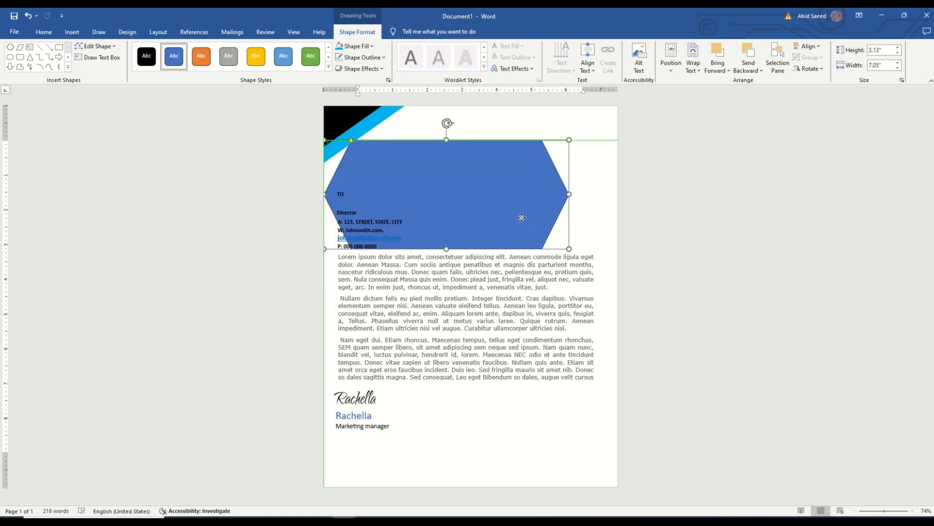
{"action": "left_click_drag", "start_coordinate": [351, 141], "coordinate": [361, 141]}
{"action": "key", "text": "ctrl+z"}
{"action": "key", "text": "ctrl+z"}
{"action": "key", "text": "ctrl+z"}
{"action": "key", "text": "ctrl+z"}
{"action": "key", "text": "ctrl+z"}
{"action": "key", "text": "ctrl+z"}
{"action": "key", "text": "ctrl+z"}
{"action": "key", "text": "ctrl+z"}
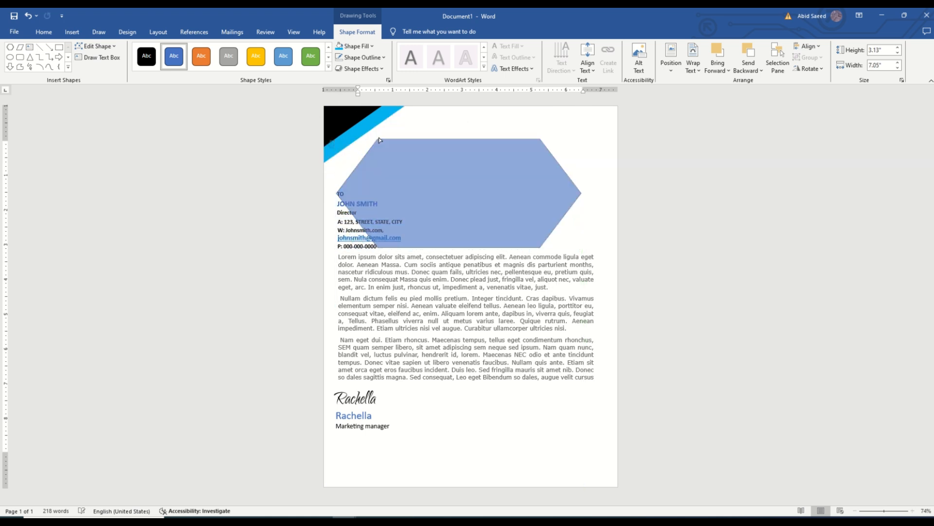
Step: Enlarge the hexagon to about 4.21" high and 7.53" wide, lengthen its slanted ends and try it in the page corner
{"action": "left_click_drag", "start_coordinate": [299, 131], "coordinate": [293, 131]}
{"action": "left_click_drag", "start_coordinate": [444, 108], "coordinate": [452, 108]}
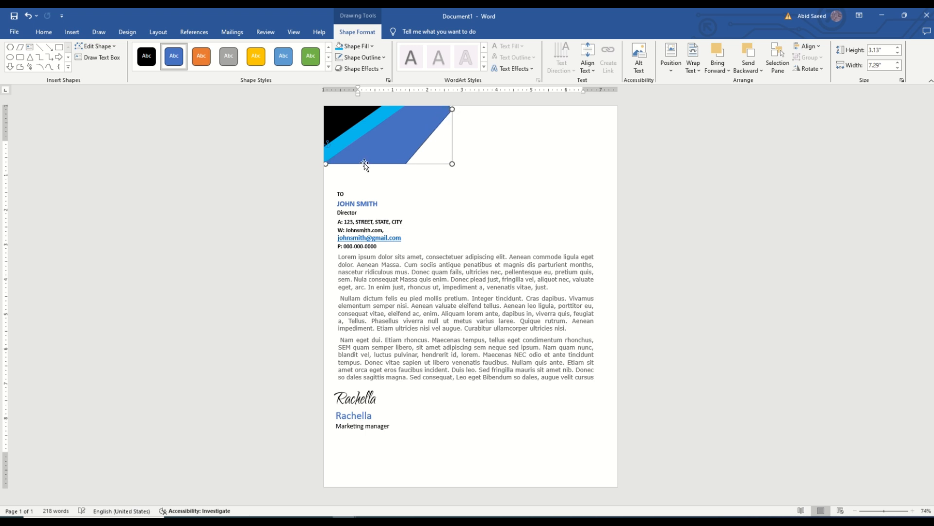
{"action": "left_click_drag", "start_coordinate": [360, 155], "coordinate": [480, 225]}
{"action": "left_click_drag", "start_coordinate": [369, 127], "coordinate": [373, 127]}
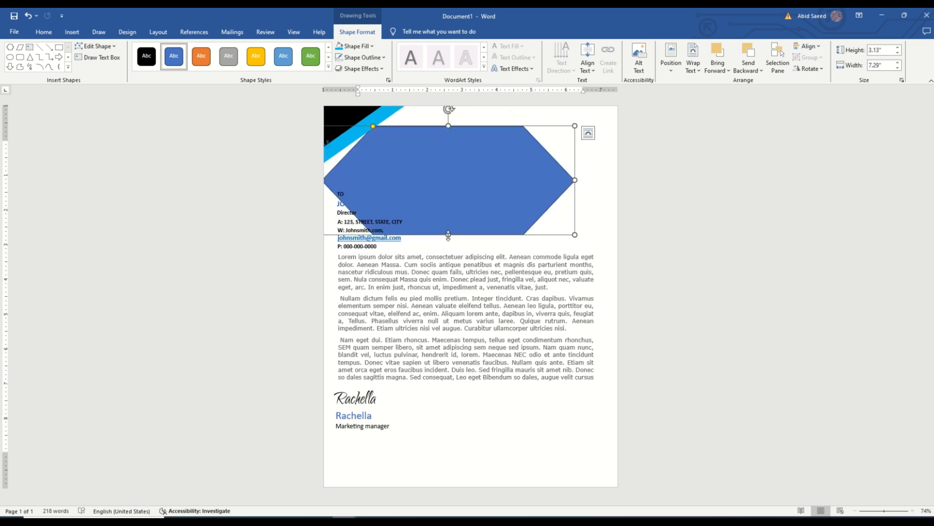
{"action": "left_click_drag", "start_coordinate": [574, 180], "coordinate": [582, 180]}
{"action": "left_click_drag", "start_coordinate": [452, 235], "coordinate": [462, 275]}
{"action": "left_click_drag", "start_coordinate": [466, 200], "coordinate": [360, 92]}
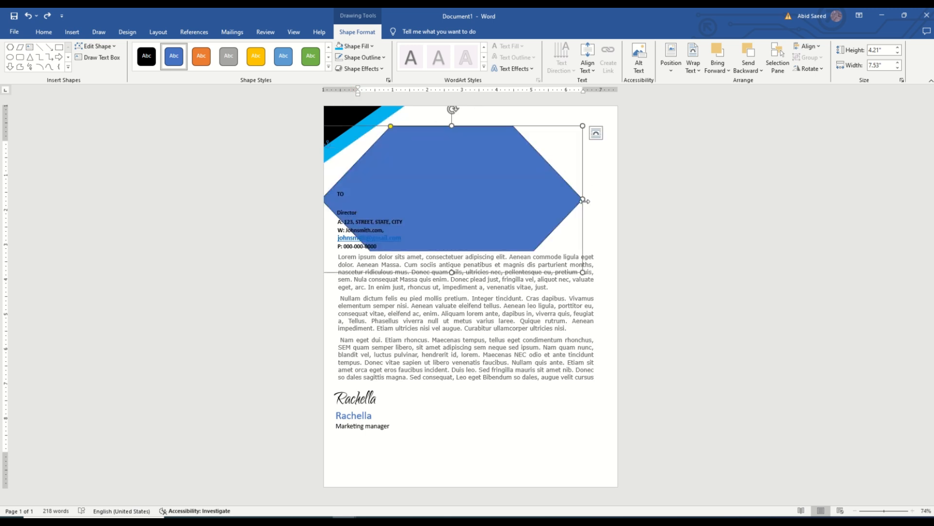
Step: Reduce the hexagon to about 2.97" by 6.8", rotate it slightly and tuck it behind the light blue band
{"action": "left_click_drag", "start_coordinate": [584, 201], "coordinate": [559, 201]}
{"action": "left_click_drag", "start_coordinate": [485, 217], "coordinate": [497, 167]}
{"action": "left_click_drag", "start_coordinate": [559, 123], "coordinate": [385, 108]}
{"action": "left_click_drag", "start_coordinate": [396, 140], "coordinate": [504, 219]}
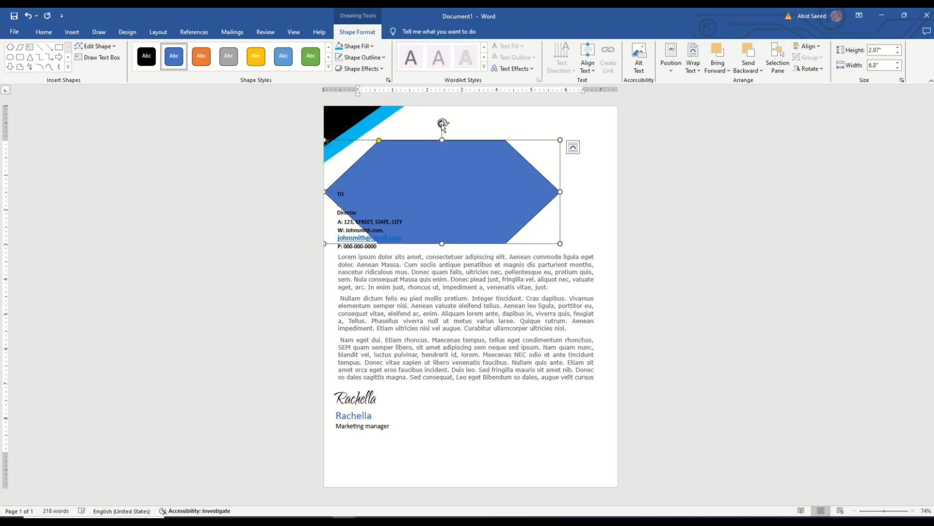
{"action": "left_click_drag", "start_coordinate": [443, 124], "coordinate": [452, 125]}
{"action": "left_click_drag", "start_coordinate": [479, 212], "coordinate": [358, 107]}
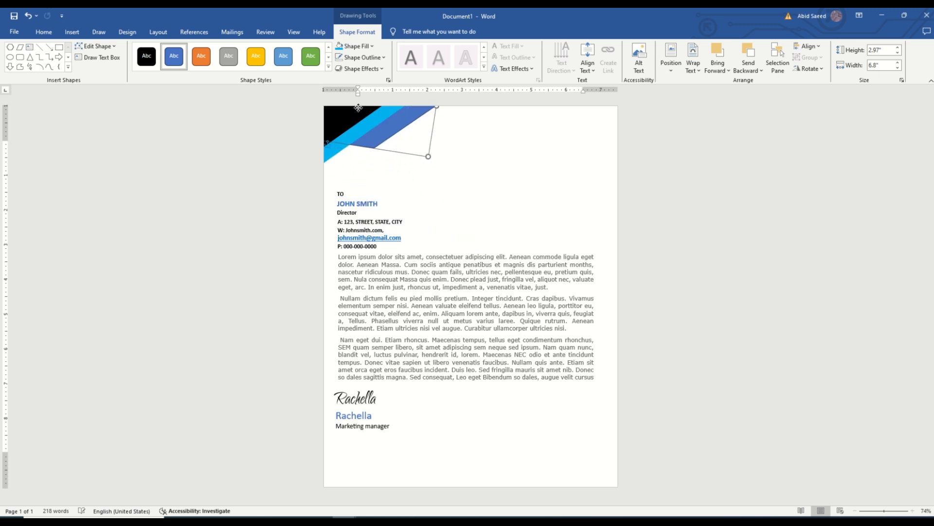
Step: Draw a diagonal line about 1.16" high and 1.99" wide below the corner shapes
{"action": "left_click", "coordinate": [469, 201]}
{"action": "left_click", "coordinate": [72, 32]}
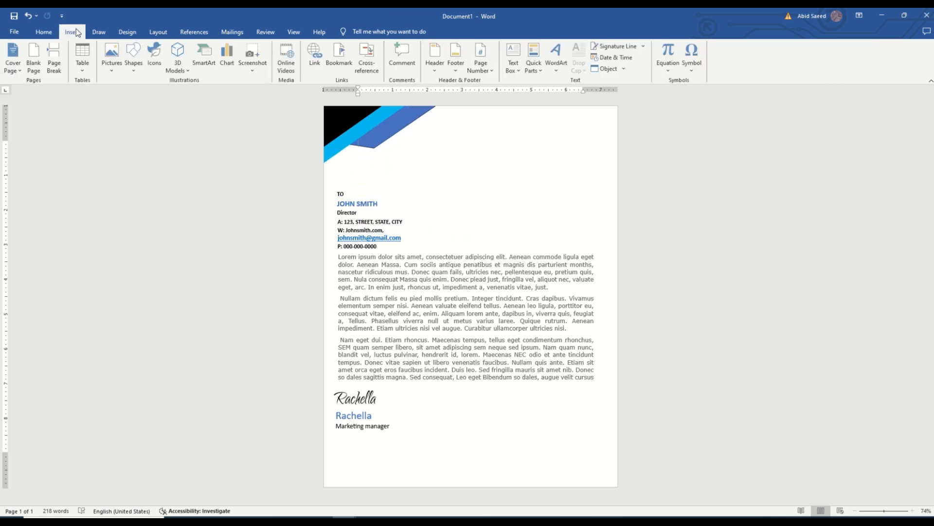
{"action": "left_click", "coordinate": [135, 62]}
{"action": "left_click", "coordinate": [130, 141]}
{"action": "left_click_drag", "start_coordinate": [343, 206], "coordinate": [343, 207]}
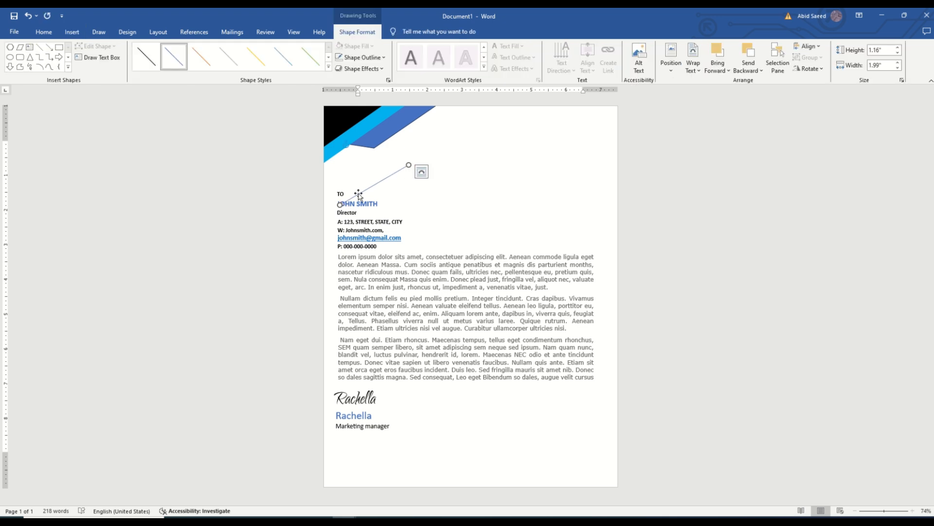
Step: Increase the diagonal line's outline weight
{"action": "left_click", "coordinate": [361, 57]}
{"action": "mouse_move", "coordinate": [380, 205]}
{"action": "left_click", "coordinate": [473, 250]}
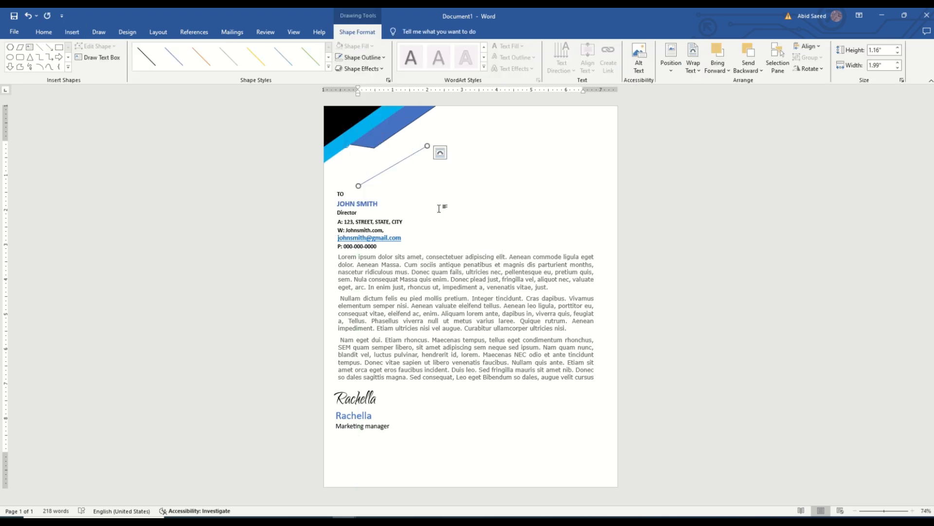
{"action": "left_click", "coordinate": [361, 57]}
{"action": "left_click", "coordinate": [454, 263]}
Step: Adjust the line to about 1.16" high and 1.72" wide and place it parallel below the light blue band at the page edge
{"action": "left_click_drag", "start_coordinate": [427, 147], "coordinate": [376, 135]}
{"action": "left_click_drag", "start_coordinate": [342, 163], "coordinate": [381, 164]}
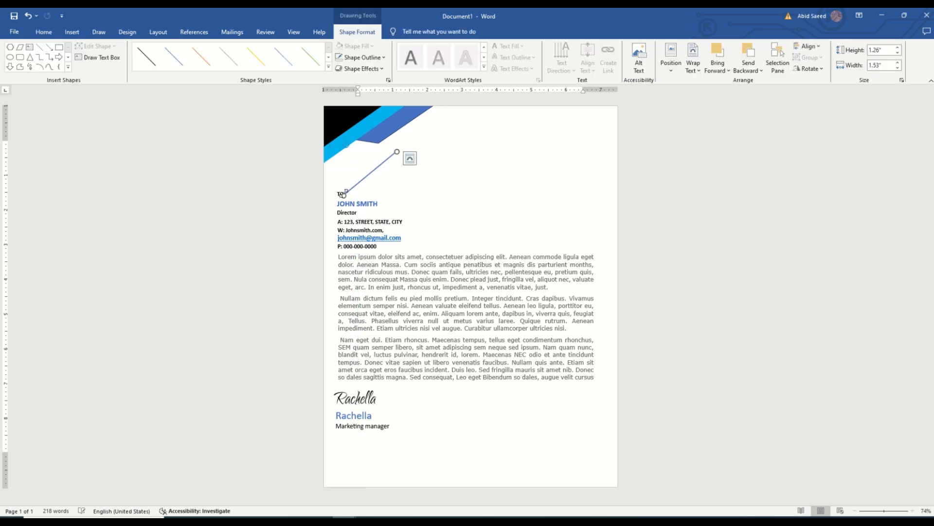
{"action": "left_click_drag", "start_coordinate": [344, 195], "coordinate": [325, 171]}
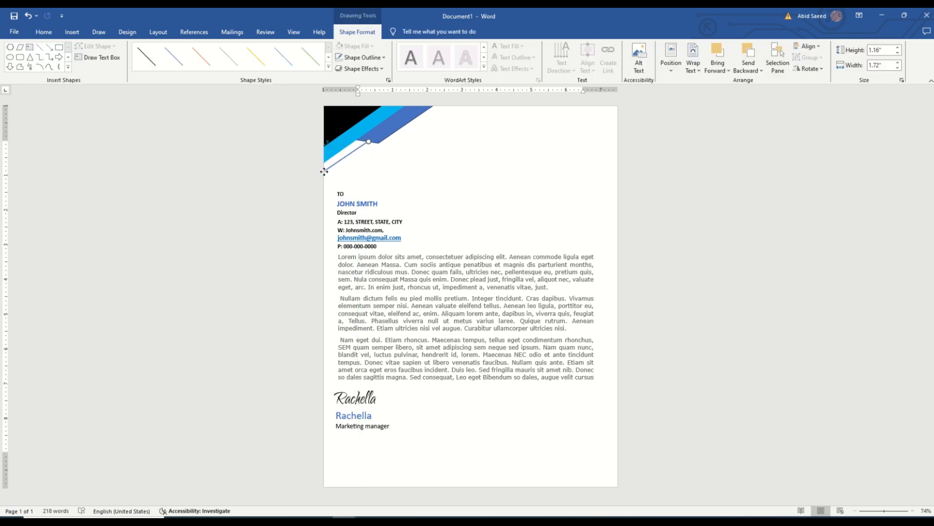
{"action": "left_click", "coordinate": [389, 185]}
Step: Duplicate the diagonal line below the light blue band
{"action": "right_click", "coordinate": [343, 157]}
{"action": "left_click", "coordinate": [366, 189]}
{"action": "right_click", "coordinate": [444, 176]}
{"action": "left_click", "coordinate": [463, 234]}
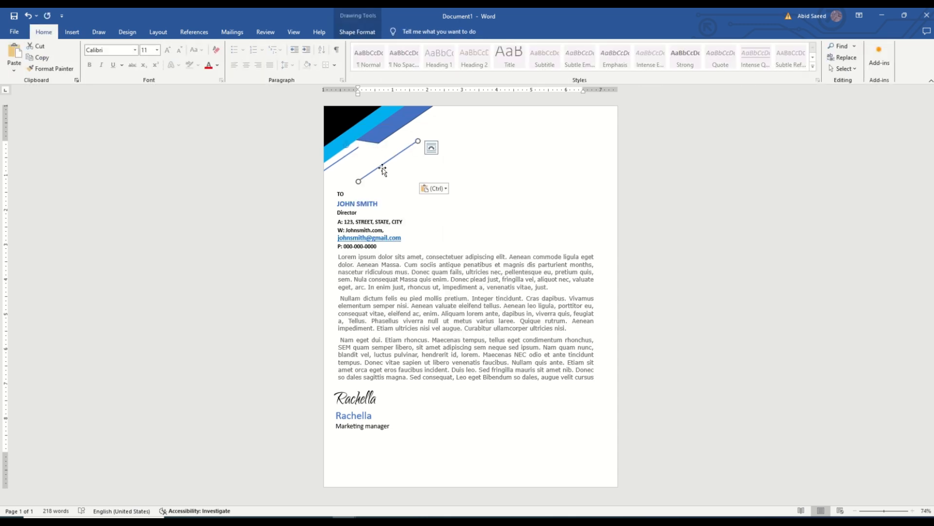
Step: Recolour the duplicate line light blue and move it onto the black triangle beside its diagonal edge
{"action": "left_click", "coordinate": [357, 31]}
{"action": "left_click", "coordinate": [362, 57]}
{"action": "left_click", "coordinate": [391, 165]}
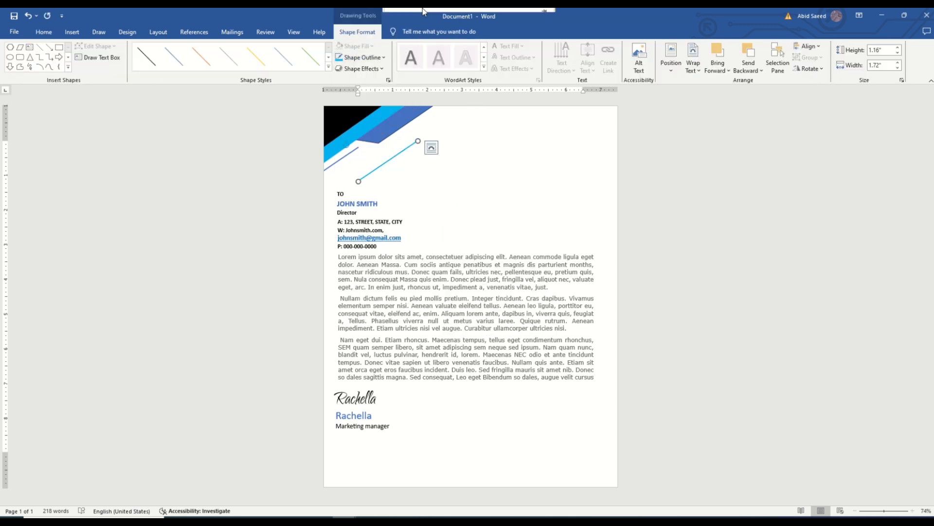
{"action": "left_click_drag", "start_coordinate": [411, 147], "coordinate": [357, 123]}
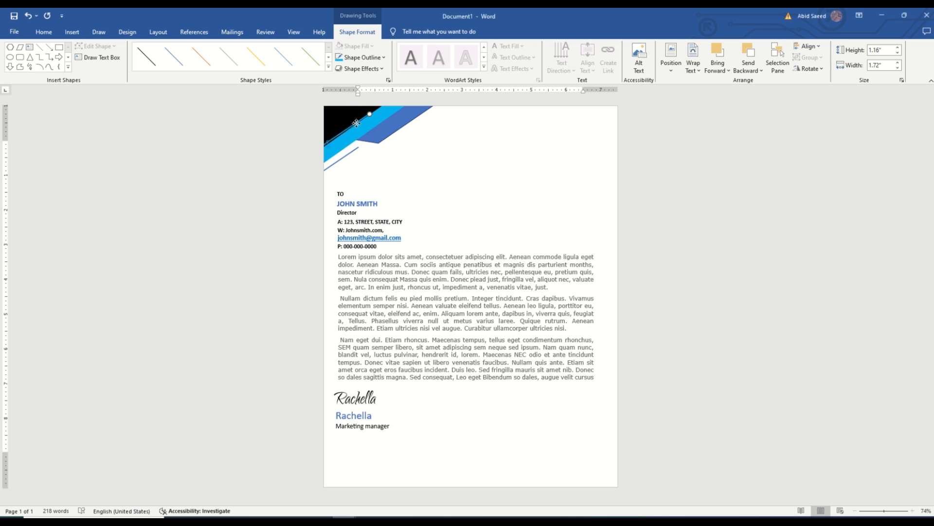
Step: Draw a blue rectangle about 6.3" wide in the bottom-right part of the page as a footer shape
{"action": "left_click", "coordinate": [417, 174]}
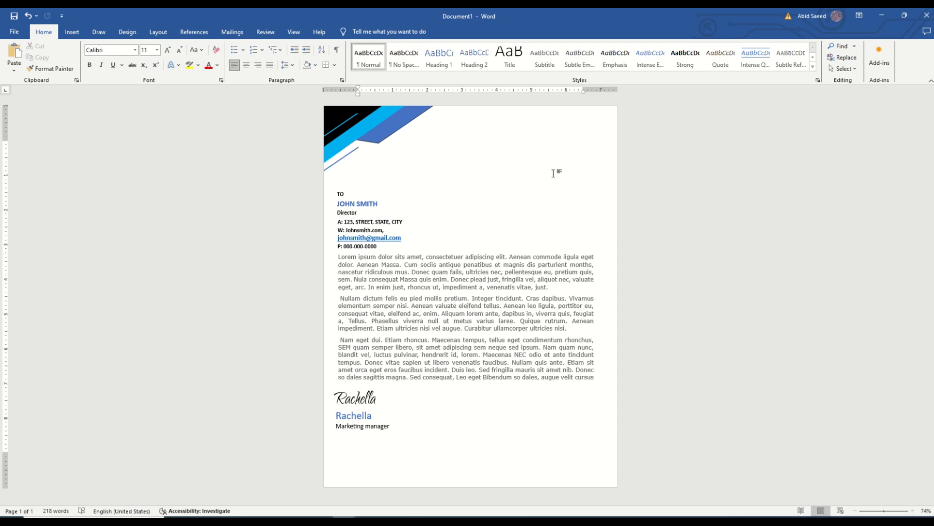
{"action": "left_click", "coordinate": [72, 31]}
{"action": "left_click", "coordinate": [134, 56]}
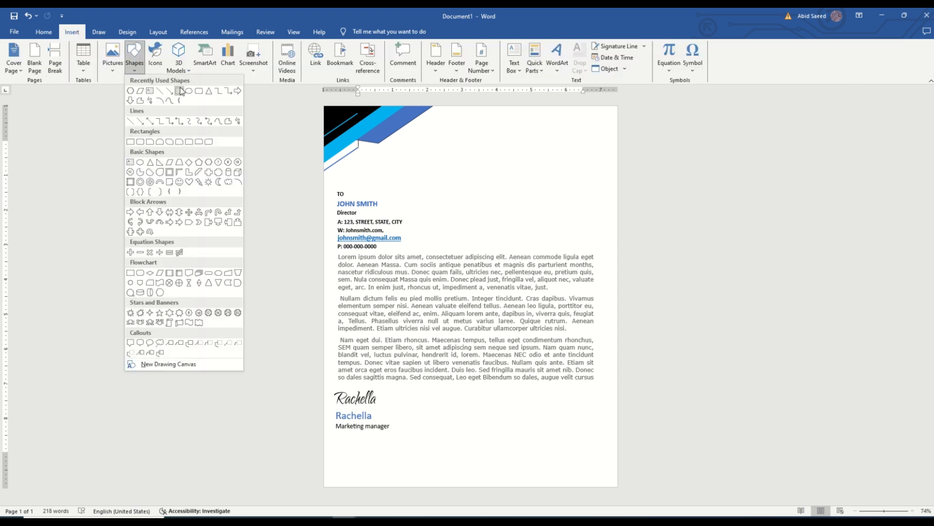
{"action": "left_click", "coordinate": [130, 147]}
{"action": "left_click_drag", "start_coordinate": [397, 444], "coordinate": [617, 487]}
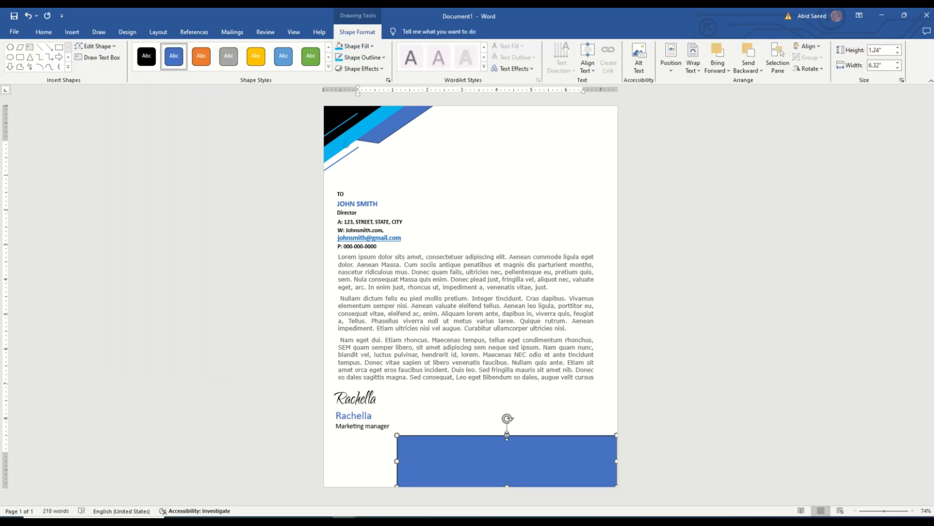
Step: Edit the footer rectangle's points to slant its left side outward, extending the shape to about 7.43" wide
{"action": "right_click", "coordinate": [411, 460]}
{"action": "left_click", "coordinate": [445, 329]}
{"action": "left_click_drag", "start_coordinate": [398, 486], "coordinate": [359, 486]}
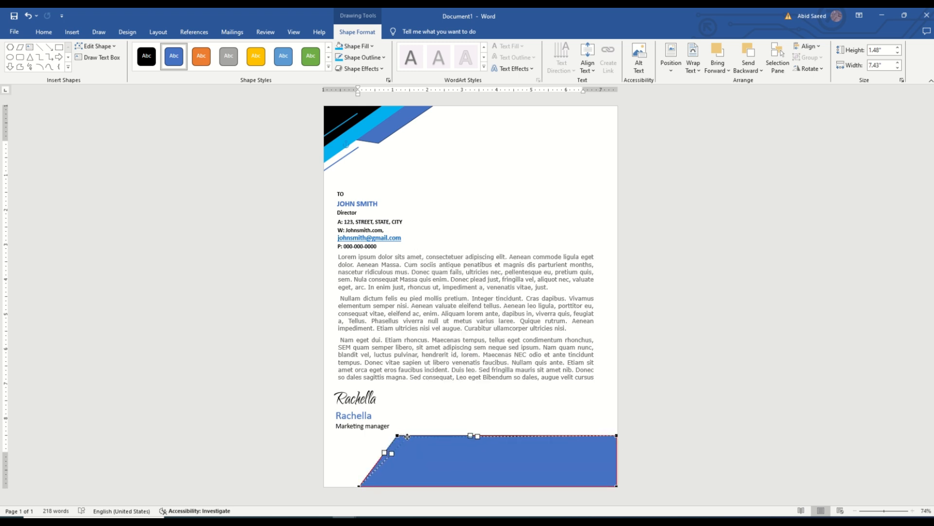
{"action": "left_click_drag", "start_coordinate": [408, 437], "coordinate": [408, 437]}
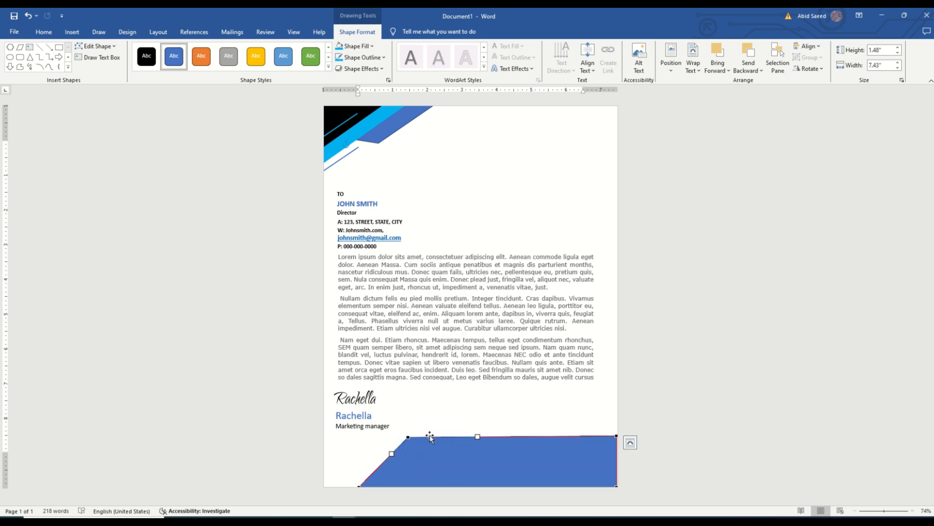
{"action": "left_click", "coordinate": [530, 458]}
{"action": "left_click", "coordinate": [654, 468]}
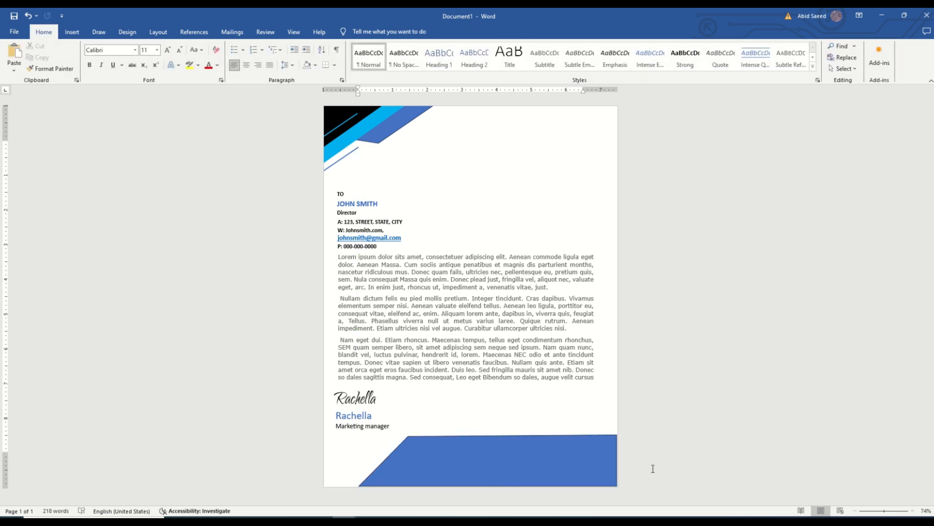
Step: Insert a triangle over the right part of the footer shape and rotate it to point left
{"action": "left_click", "coordinate": [72, 32]}
{"action": "left_click", "coordinate": [134, 56]}
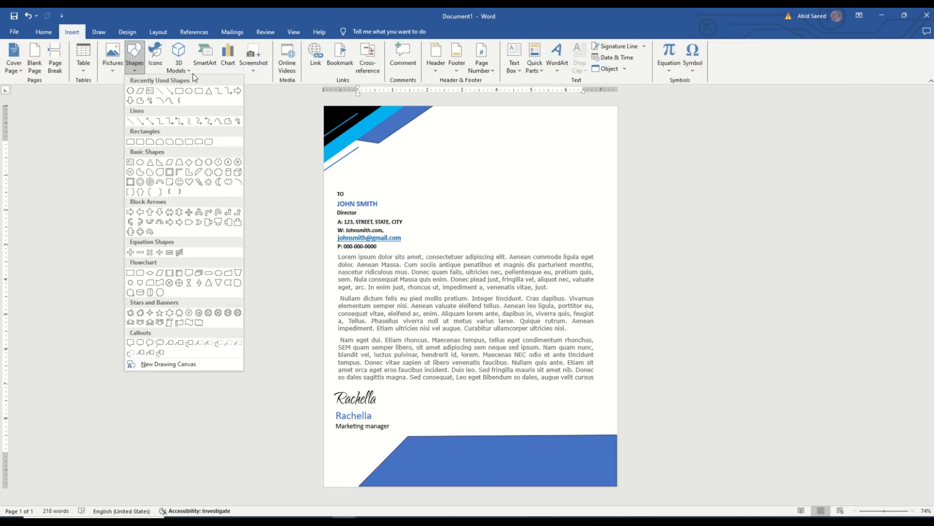
{"action": "left_click", "coordinate": [151, 156]}
{"action": "mouse_move", "coordinate": [526, 410]}
{"action": "left_mouse_down"}
{"action": "mouse_move", "coordinate": [602, 457]}
{"action": "mouse_move", "coordinate": [603, 474]}
{"action": "left_mouse_up"}
{"action": "mouse_move", "coordinate": [564, 395]}
{"action": "left_mouse_down"}
{"action": "mouse_move", "coordinate": [519, 408]}
{"action": "mouse_move", "coordinate": [523, 442]}
{"action": "left_mouse_up"}
Step: Resize the triangle to about 1.74" high and 2.37" wide and fit it against the page's right edge over the footer
{"action": "mouse_move", "coordinate": [565, 450]}
{"action": "left_mouse_down"}
{"action": "mouse_move", "coordinate": [588, 462]}
{"action": "mouse_move", "coordinate": [515, 484]}
{"action": "left_mouse_up"}
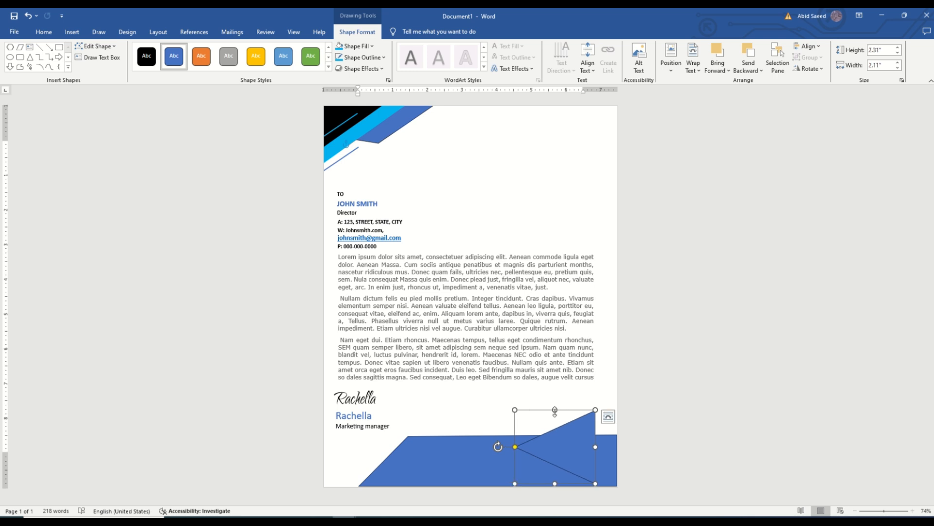
{"action": "left_click_drag", "start_coordinate": [563, 410], "coordinate": [553, 376]}
{"action": "left_click_drag", "start_coordinate": [515, 483], "coordinate": [534, 478]}
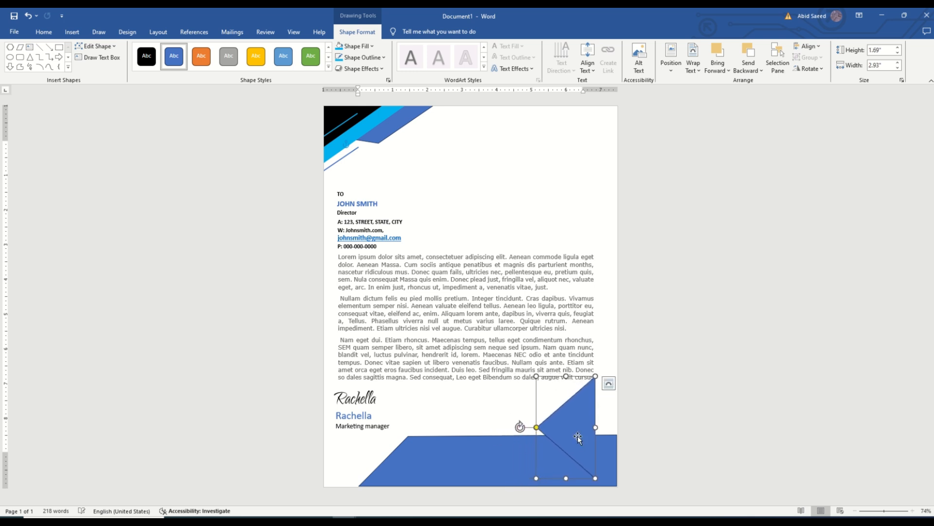
{"action": "left_click_drag", "start_coordinate": [586, 436], "coordinate": [609, 446]}
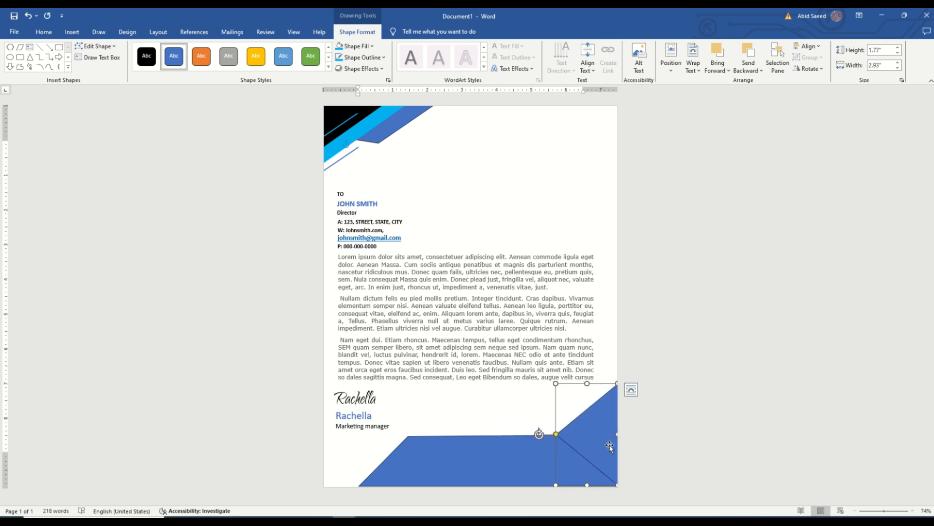
{"action": "left_click_drag", "start_coordinate": [556, 383], "coordinate": [557, 398]}
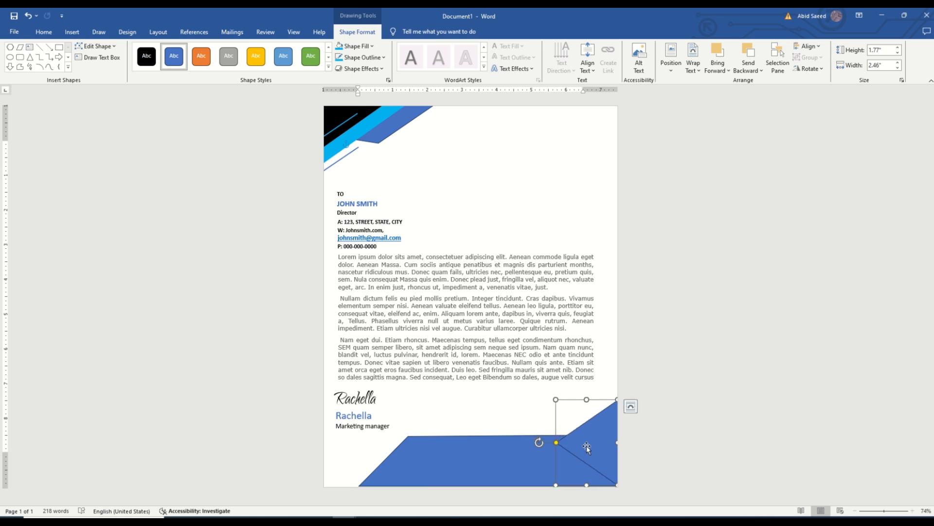
{"action": "left_click_drag", "start_coordinate": [557, 446], "coordinate": [566, 443]}
{"action": "left_click", "coordinate": [639, 465]}
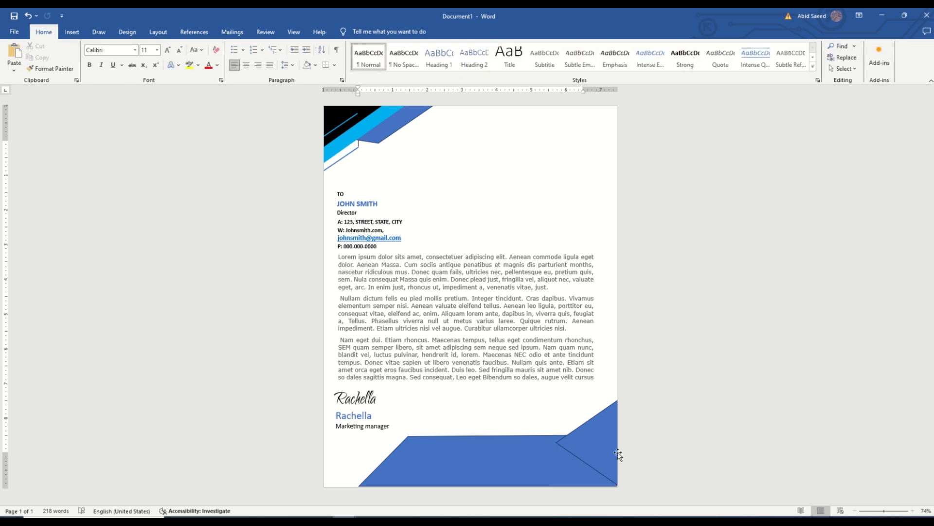
{"action": "left_click", "coordinate": [618, 453]}
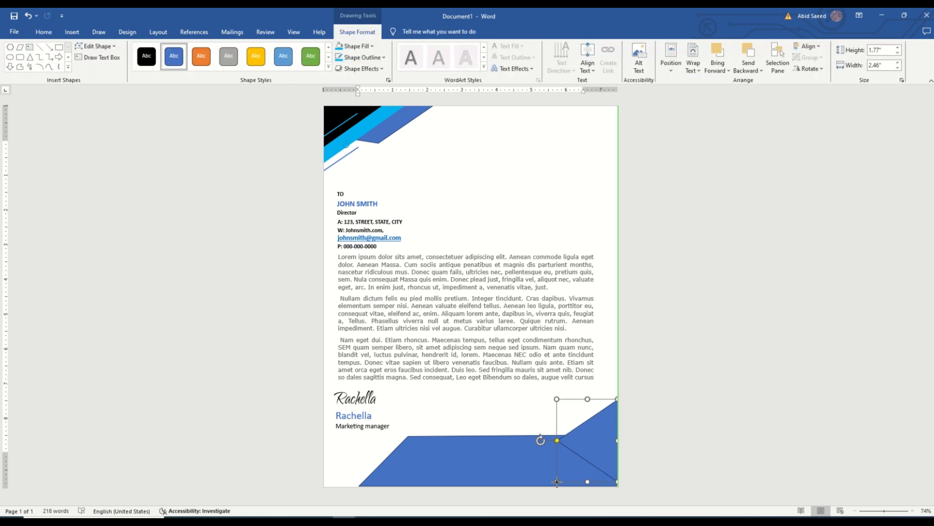
{"action": "key", "text": "ctrl+z"}
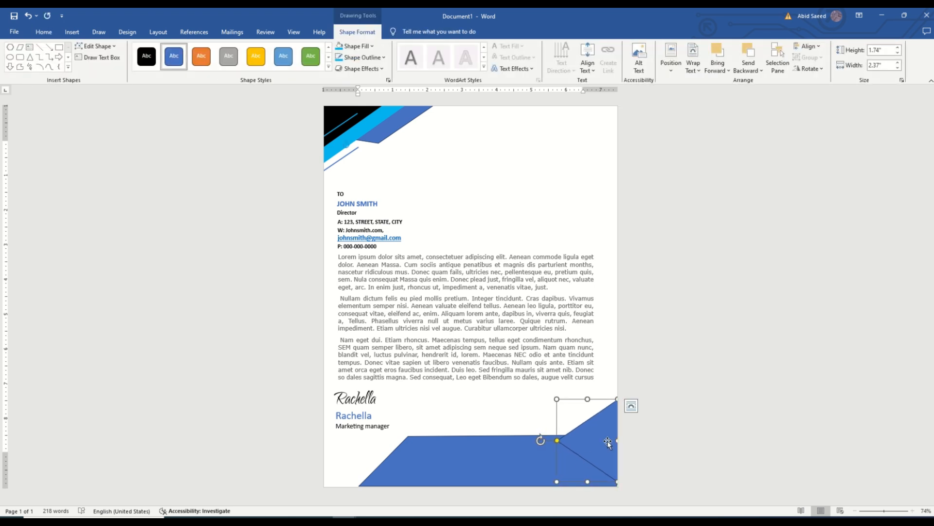
Step: Insert a second triangle in the page's bottom-right corner and rotate it so its flat side faces left
{"action": "left_click", "coordinate": [518, 461]}
{"action": "left_click", "coordinate": [30, 57]}
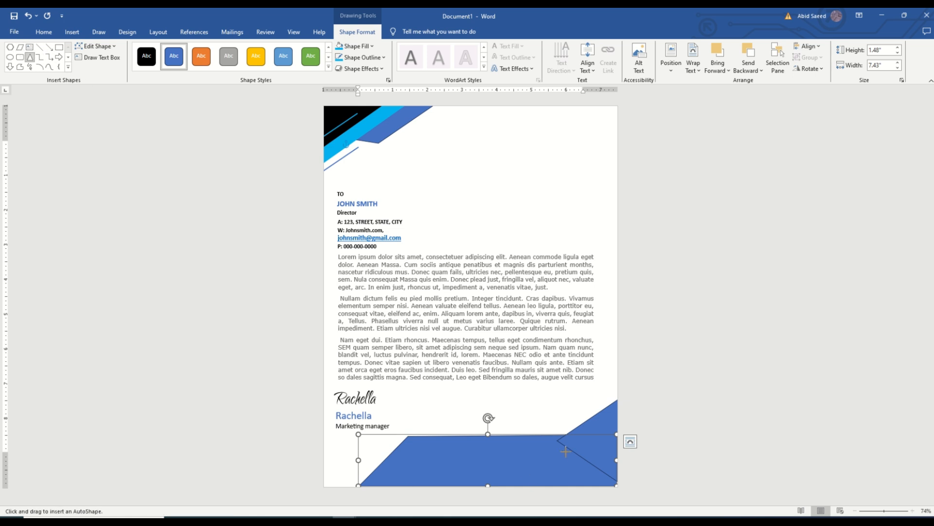
{"action": "left_click_drag", "start_coordinate": [557, 441], "coordinate": [618, 483]}
{"action": "left_click_drag", "start_coordinate": [587, 426], "coordinate": [599, 489]}
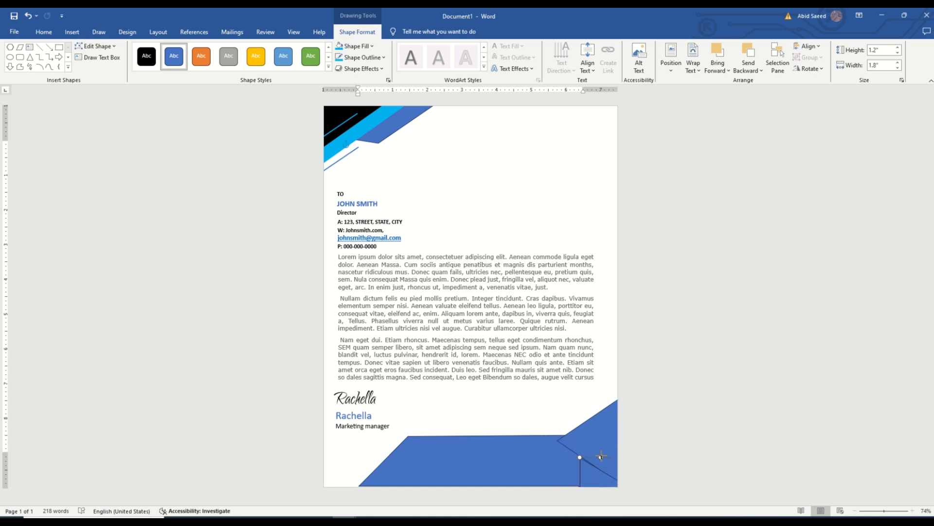
Step: Adjust the second triangle's size and position to sit beneath the first one, undoing unwanted changes
{"action": "left_click_drag", "start_coordinate": [602, 456], "coordinate": [606, 437]}
{"action": "left_click_drag", "start_coordinate": [564, 487], "coordinate": [565, 486]}
{"action": "mouse_move", "coordinate": [593, 454]}
{"action": "left_mouse_down"}
{"action": "mouse_move", "coordinate": [597, 437]}
{"action": "mouse_move", "coordinate": [598, 466]}
{"action": "left_mouse_up"}
{"action": "key", "text": "ctrl+z"}
{"action": "key", "text": "ctrl+z"}
{"action": "key", "text": "ctrl+z"}
{"action": "key", "text": "ctrl+z"}
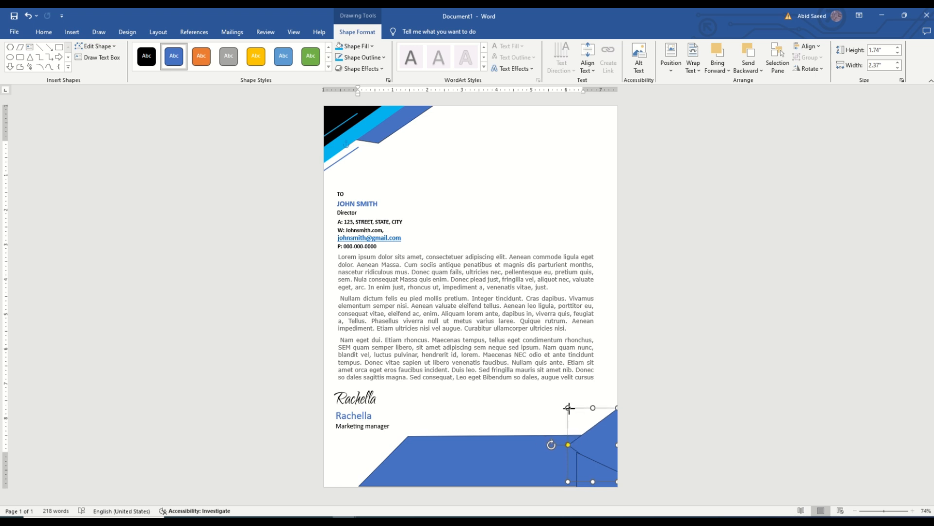
Step: Shrink the upper corner triangle to about 1.21" high and 1.89" wide and fill it with light blue
{"action": "left_click_drag", "start_coordinate": [605, 454], "coordinate": [606, 448]}
{"action": "left_click", "coordinate": [606, 443]}
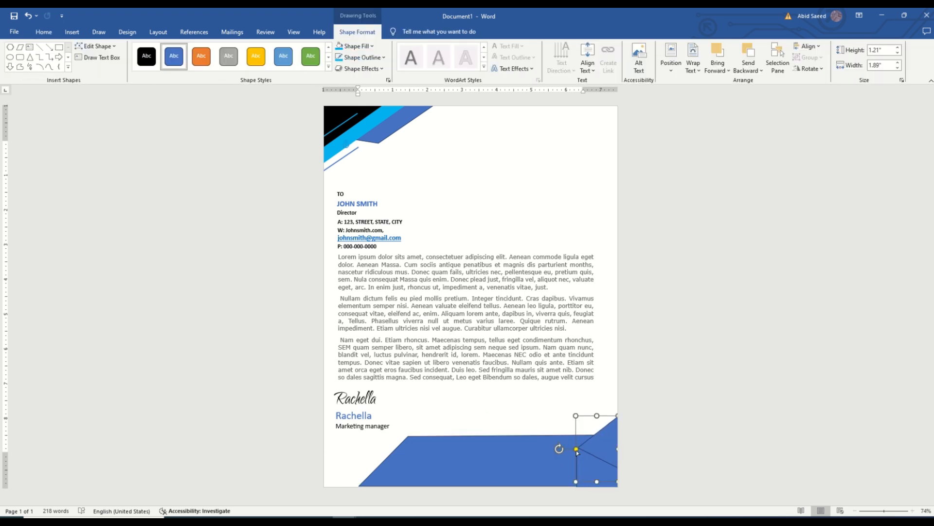
{"action": "left_click", "coordinate": [549, 460]}
{"action": "left_click", "coordinate": [581, 472]}
{"action": "left_click", "coordinate": [355, 46]}
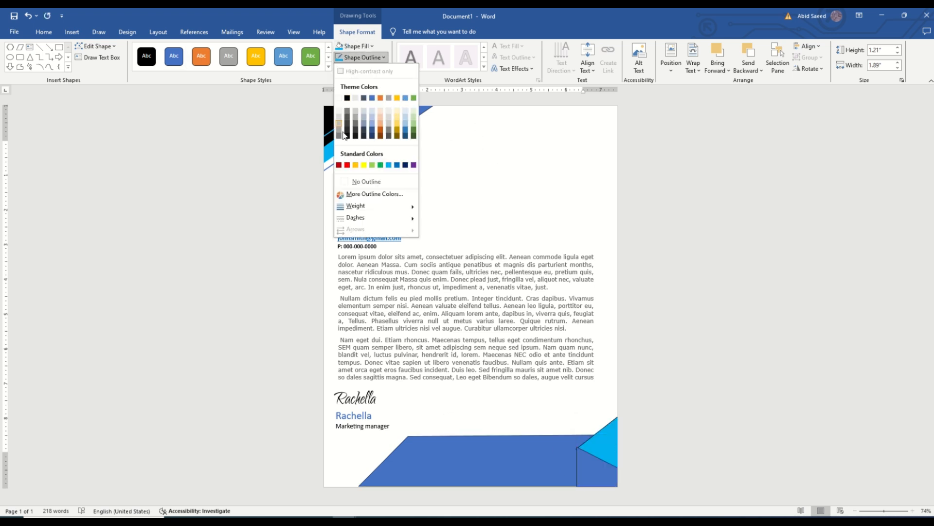
{"action": "left_click", "coordinate": [389, 154]}
Step: Fill the lower corner triangle with black and resize it to about 1.64" high and 1.98" wide
{"action": "left_click", "coordinate": [586, 466]}
{"action": "left_click", "coordinate": [355, 46]}
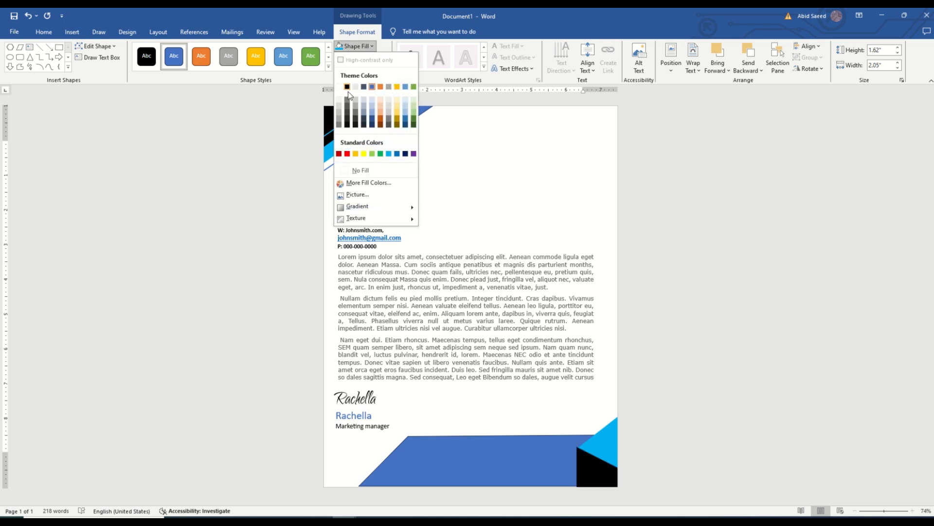
{"action": "left_click", "coordinate": [353, 88]}
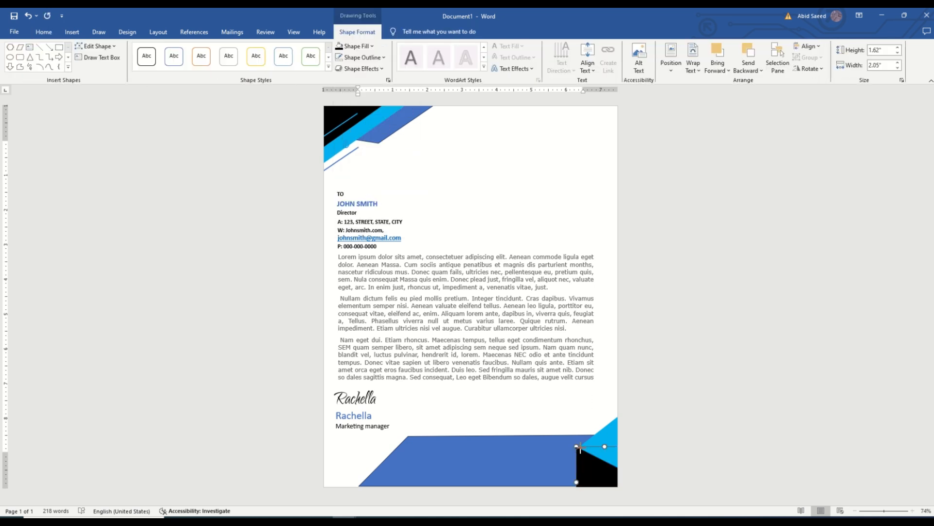
{"action": "mouse_move", "coordinate": [579, 447]}
{"action": "left_mouse_down"}
{"action": "mouse_move", "coordinate": [477, 466]}
{"action": "mouse_move", "coordinate": [576, 449]}
{"action": "left_mouse_up"}
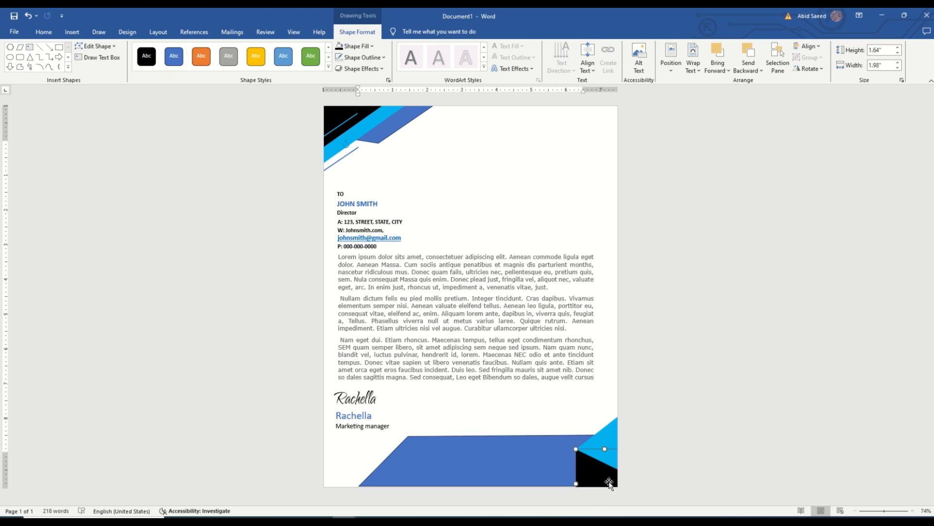
Step: Copy the light blue line from the black triangle at the top of the page and paste it over the footer shape
{"action": "right_click", "coordinate": [346, 121]}
{"action": "right_click", "coordinate": [345, 116]}
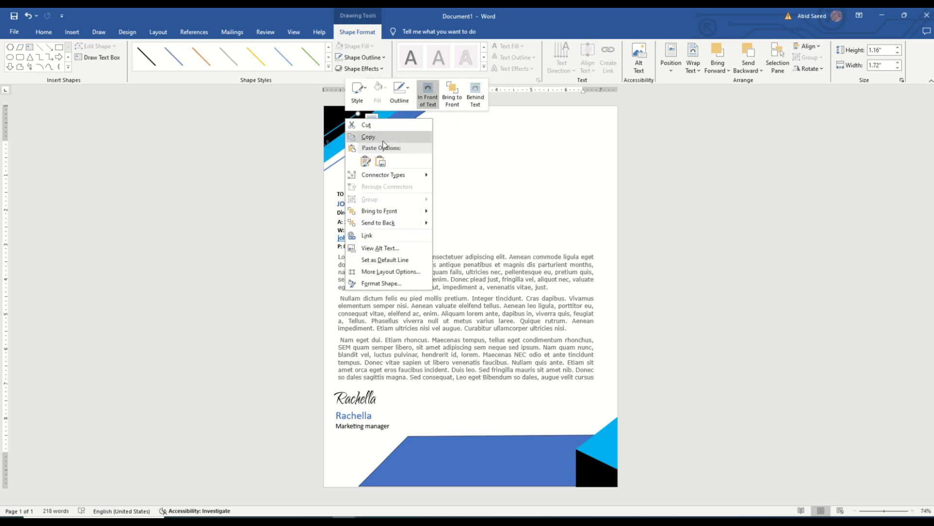
{"action": "left_click", "coordinate": [380, 138]}
{"action": "right_click", "coordinate": [564, 394]}
{"action": "left_click", "coordinate": [531, 461]}
{"action": "right_click", "coordinate": [531, 461]}
{"action": "left_click", "coordinate": [549, 308]}
{"action": "left_click", "coordinate": [431, 441]}
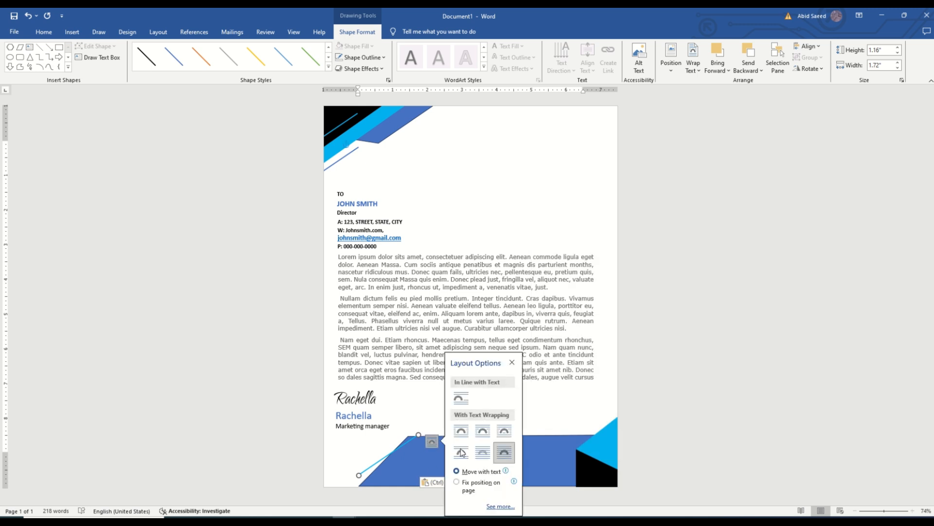
Step: Move the pasted light blue line onto the black corner triangle and place a second copy parallel to it
{"action": "left_click_drag", "start_coordinate": [406, 447], "coordinate": [590, 459]}
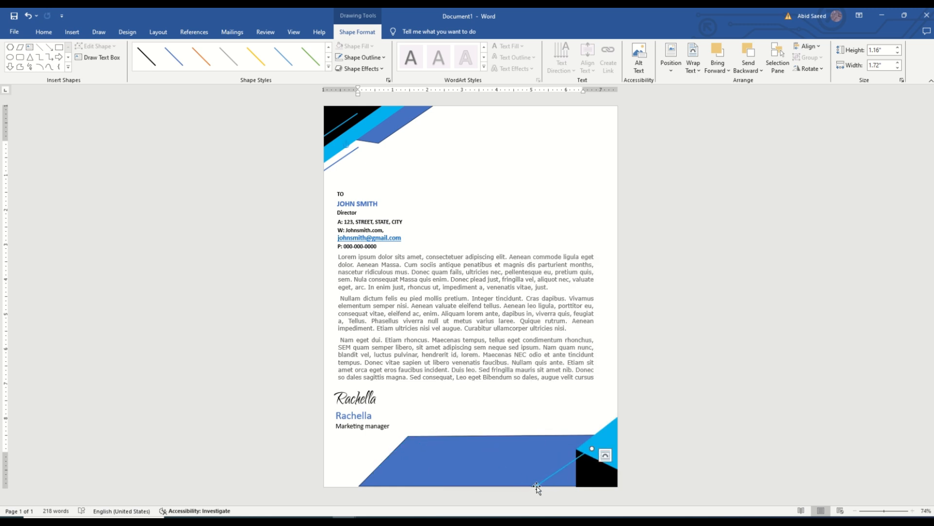
{"action": "left_click_drag", "start_coordinate": [537, 487], "coordinate": [592, 447]}
{"action": "left_click", "coordinate": [590, 472]}
{"action": "left_click", "coordinate": [578, 456]}
{"action": "left_click", "coordinate": [591, 467]}
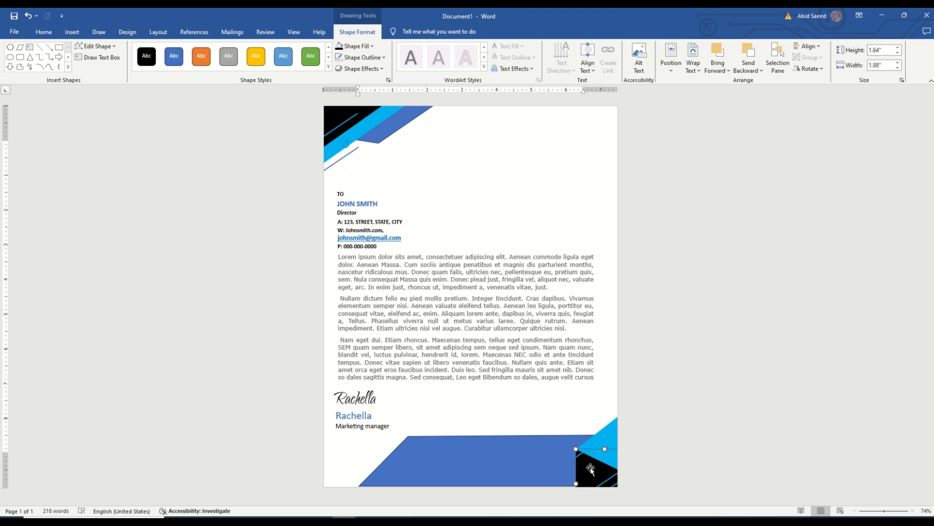
{"action": "left_click", "coordinate": [579, 456]}
Step: Fill the black corner triangle with more parallel, evenly spaced copies of the light blue line
{"action": "key", "text": "ctrl+v"}
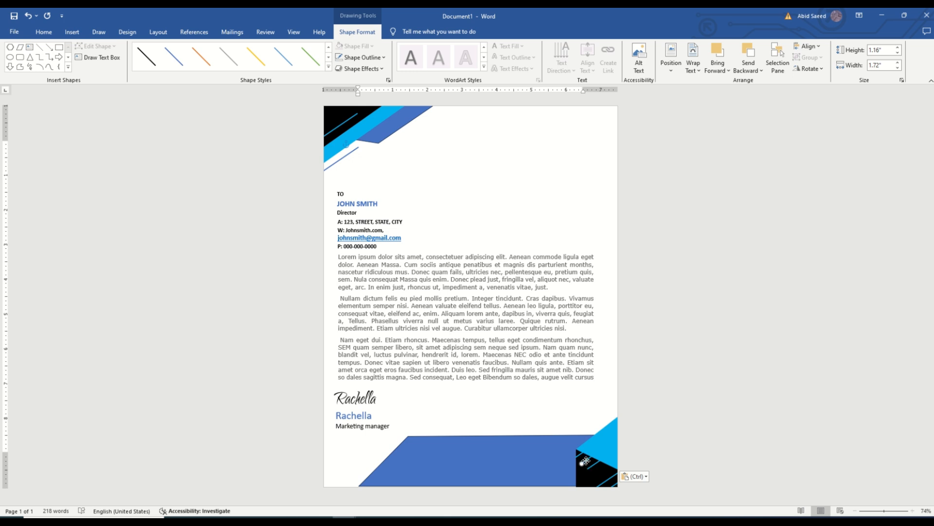
{"action": "left_click_drag", "start_coordinate": [581, 462], "coordinate": [577, 472]}
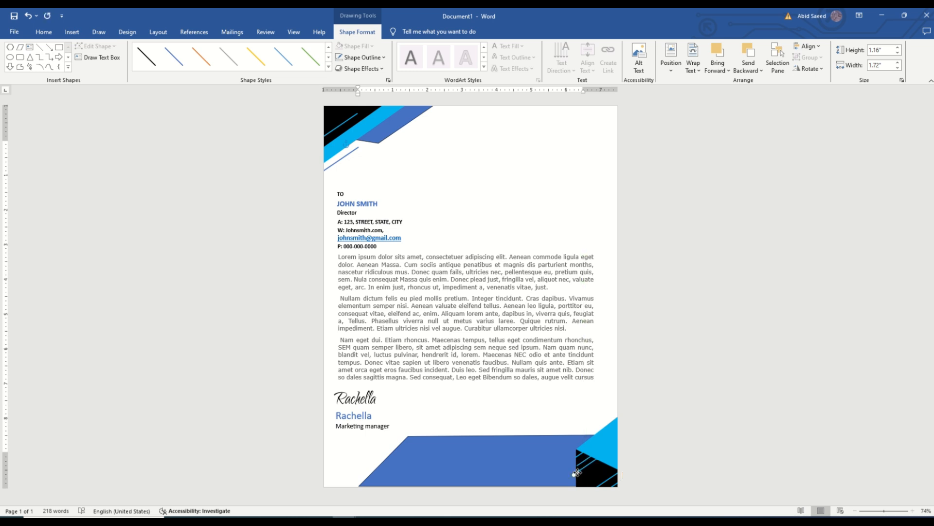
{"action": "left_click", "coordinate": [587, 477]}
{"action": "left_click", "coordinate": [582, 465]}
{"action": "left_click", "coordinate": [603, 482]}
{"action": "left_click", "coordinate": [607, 484]}
{"action": "left_click", "coordinate": [600, 479]}
{"action": "left_click", "coordinate": [603, 483]}
{"action": "left_click", "coordinate": [602, 480]}
{"action": "left_click_drag", "start_coordinate": [602, 481], "coordinate": [588, 478]}
{"action": "left_click", "coordinate": [594, 482]}
{"action": "left_click", "coordinate": [605, 481]}
{"action": "left_click", "coordinate": [601, 477]}
{"action": "left_click", "coordinate": [605, 479]}
{"action": "left_click", "coordinate": [602, 480]}
{"action": "left_click", "coordinate": [642, 495]}
{"action": "left_click", "coordinate": [601, 472]}
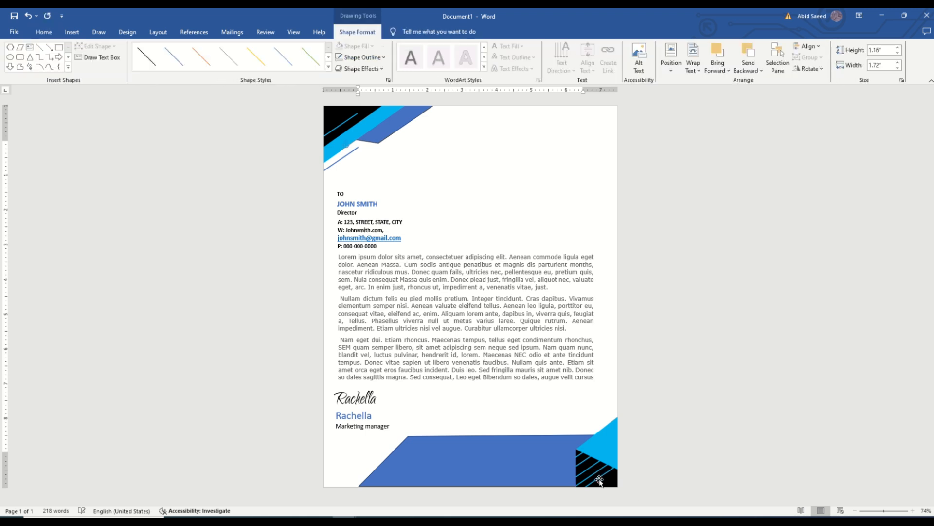
{"action": "key", "text": "ctrl+v"}
{"action": "left_click", "coordinate": [553, 473]}
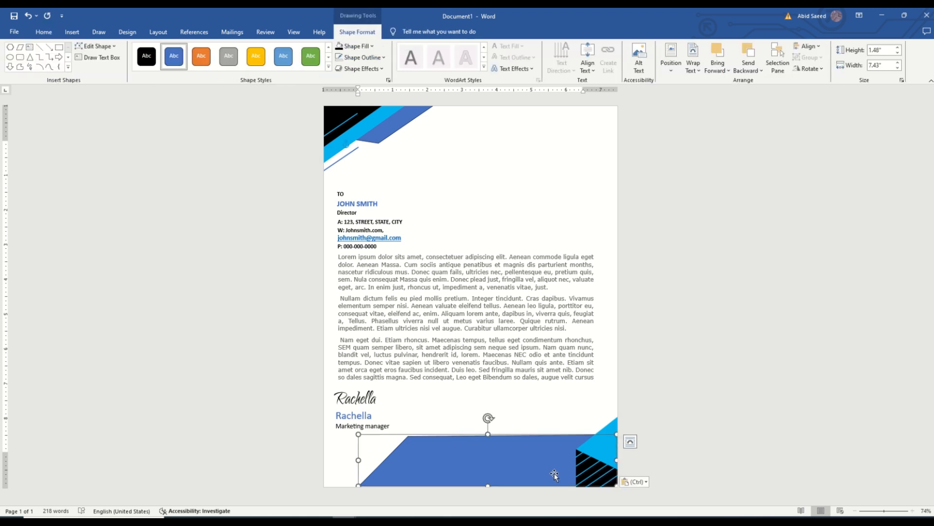
{"action": "left_click", "coordinate": [586, 470]}
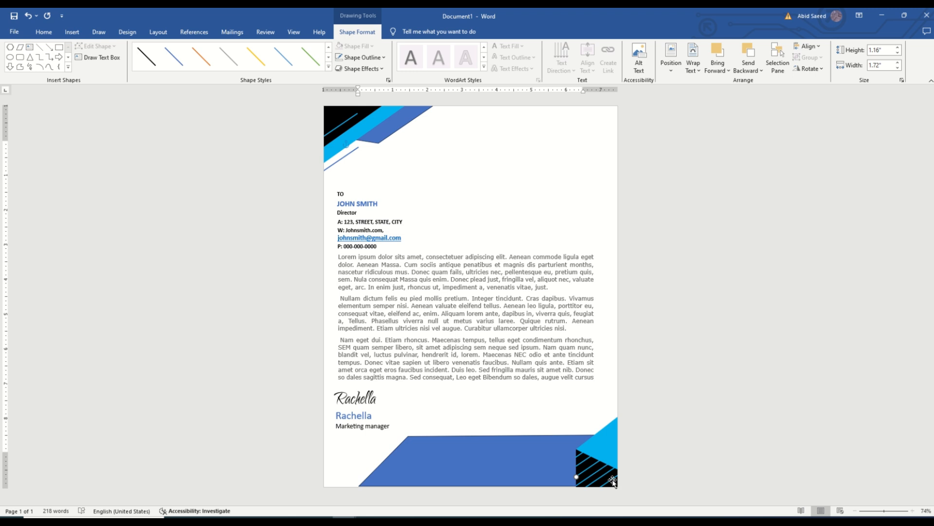
Step: Draw a thin rectangle about 0.12" high and 7.32" wide along the bottom edge of the footer shape
{"action": "left_click", "coordinate": [504, 477]}
{"action": "left_click", "coordinate": [20, 57]}
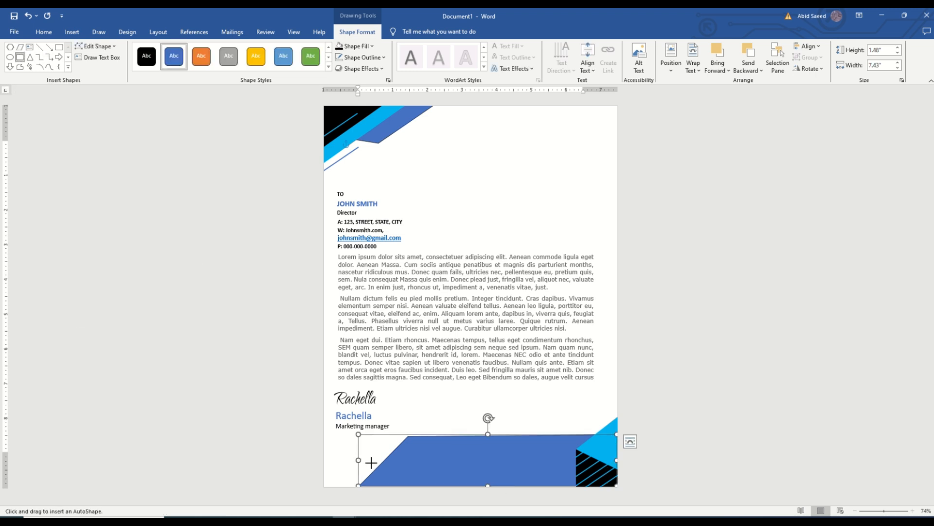
{"action": "left_click_drag", "start_coordinate": [361, 482], "coordinate": [614, 485]}
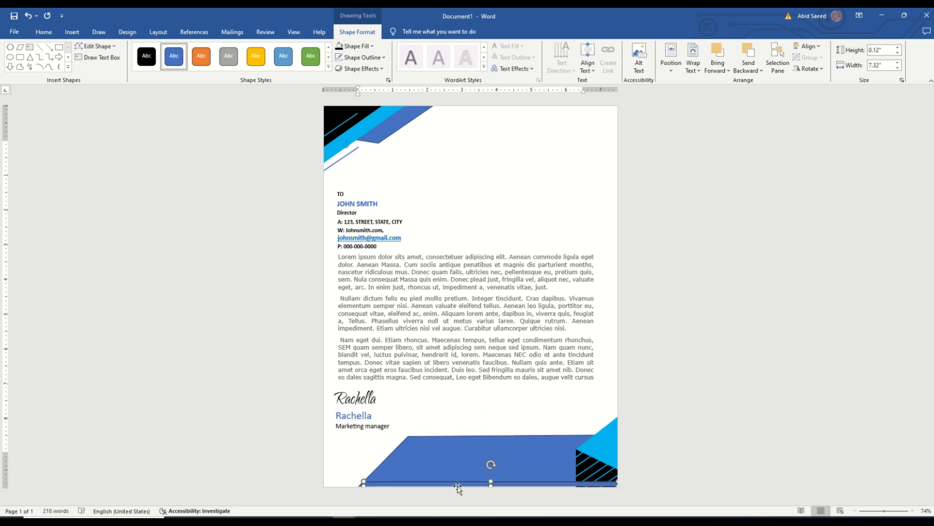
Step: Fill the thin strip white without an outline and enlarge it to about 0.13" high and 7.42" wide
{"action": "right_click", "coordinate": [393, 486]}
{"action": "left_click", "coordinate": [425, 243]}
{"action": "left_click", "coordinate": [420, 295]}
{"action": "left_click", "coordinate": [447, 244]}
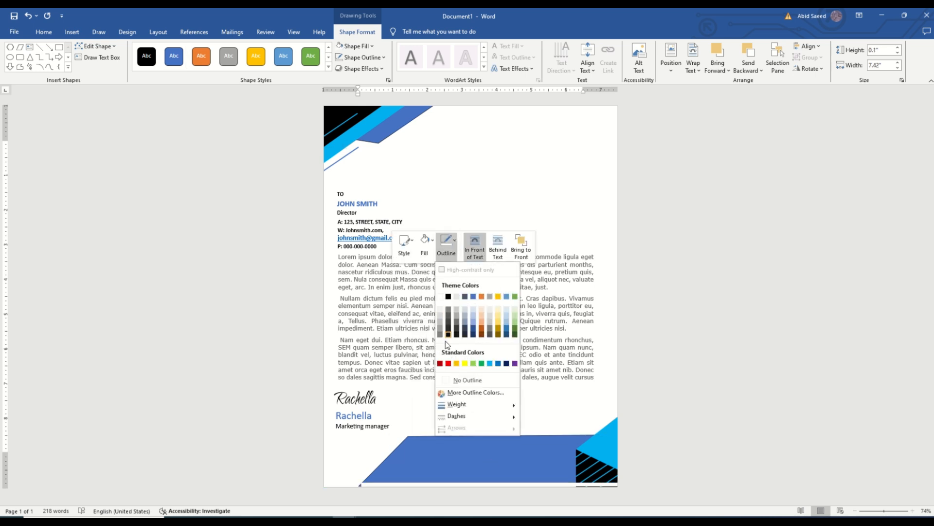
{"action": "left_click", "coordinate": [453, 381]}
{"action": "left_click_drag", "start_coordinate": [490, 486], "coordinate": [490, 487]}
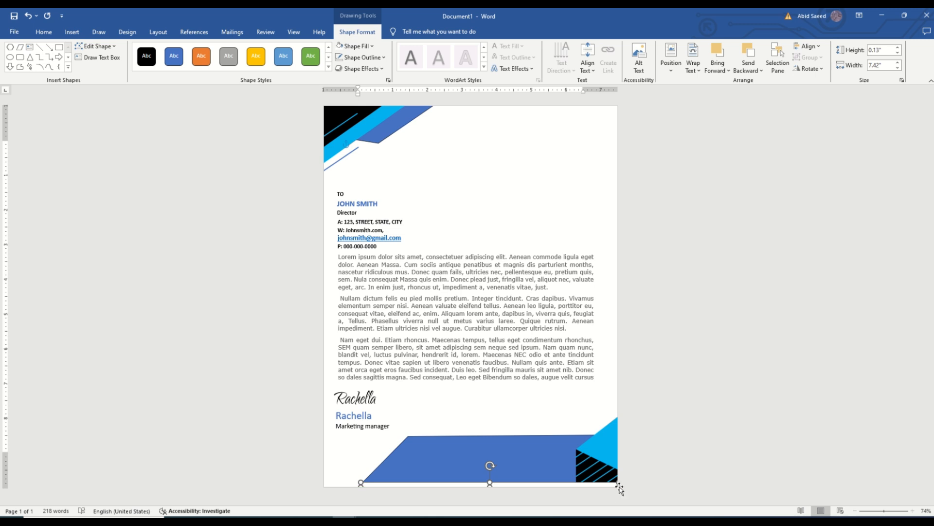
Step: Resize the white strip under the footer shape to about 0.1" high and 7.55" wide and change its stacking order
{"action": "left_click_drag", "start_coordinate": [618, 485], "coordinate": [627, 484]}
{"action": "right_click", "coordinate": [612, 485]}
{"action": "left_click", "coordinate": [641, 392]}
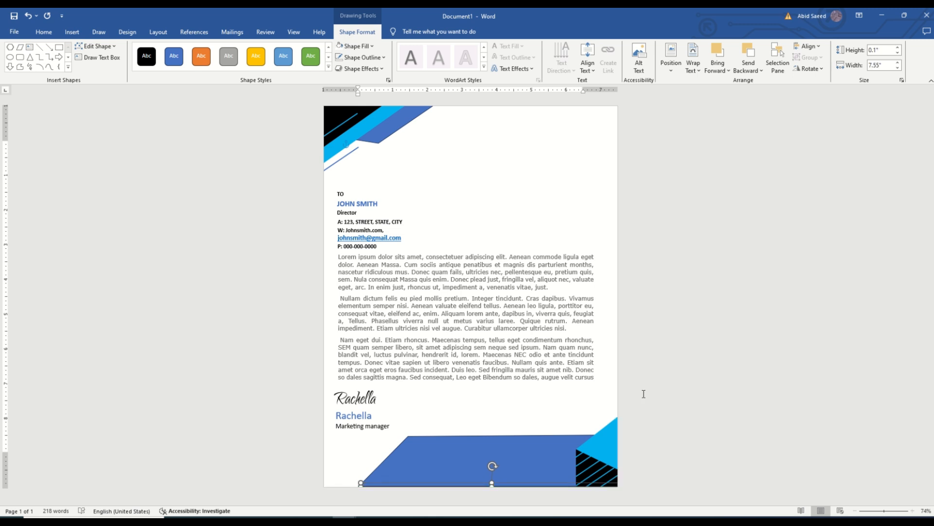
Step: Restack the black corner shape behind the white strip and reorder the light blue lines that cross the page's bottom edge
{"action": "left_click", "coordinate": [623, 411]}
{"action": "right_click", "coordinate": [590, 470]}
{"action": "left_click", "coordinate": [616, 389]}
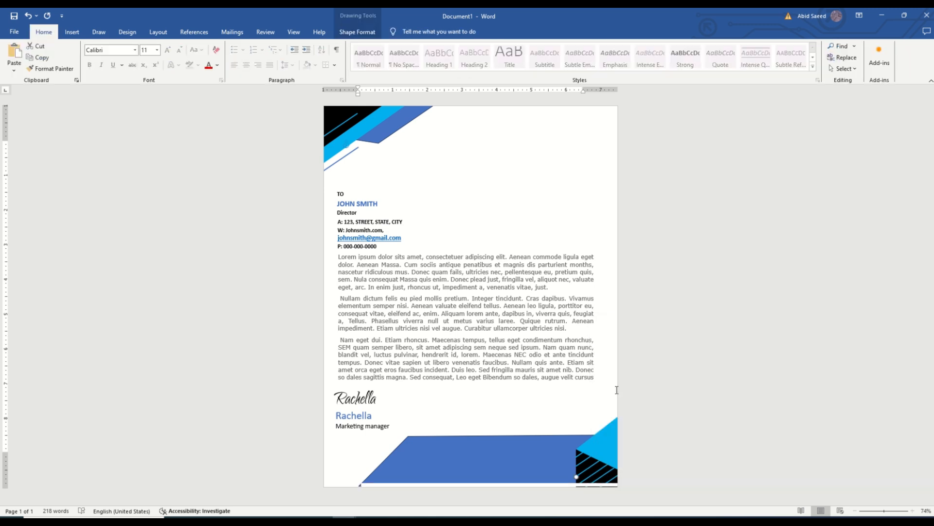
{"action": "right_click", "coordinate": [604, 487]}
{"action": "left_click", "coordinate": [631, 400]}
{"action": "right_click", "coordinate": [601, 479]}
{"action": "left_click", "coordinate": [643, 400]}
{"action": "right_click", "coordinate": [601, 473]}
{"action": "left_click", "coordinate": [637, 394]}
Step: Adjust the lower ends of the light blue corner lines and the edge of the white strip along the page bottom
{"action": "left_click", "coordinate": [624, 488]}
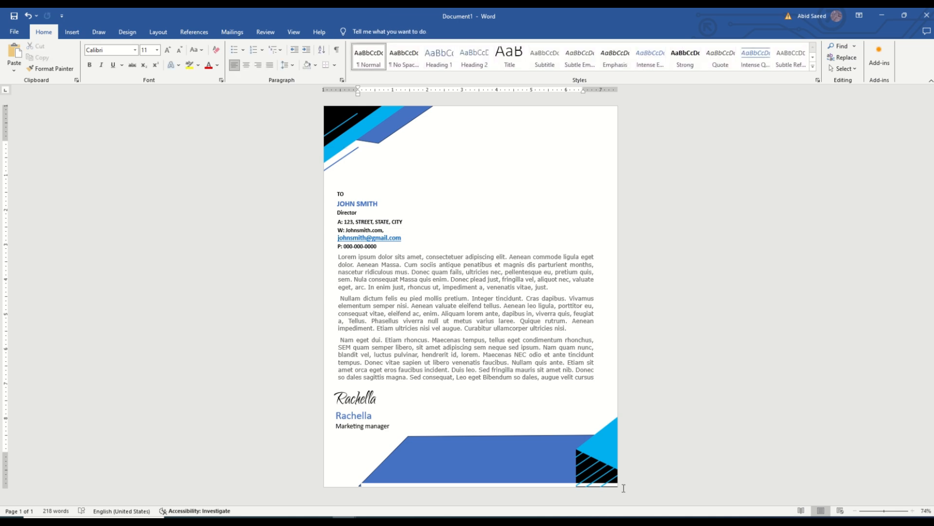
{"action": "left_click", "coordinate": [623, 488]}
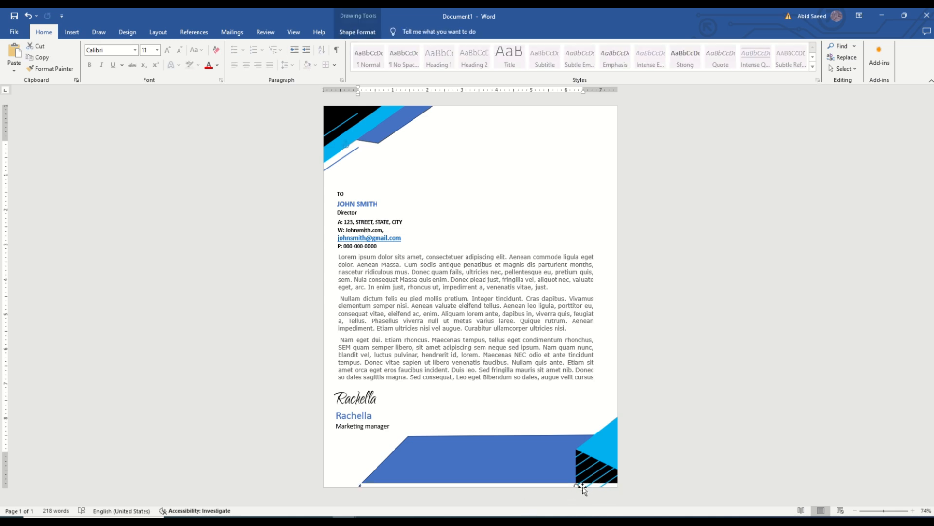
{"action": "left_click_drag", "start_coordinate": [575, 484], "coordinate": [575, 487]}
{"action": "left_click", "coordinate": [653, 494]}
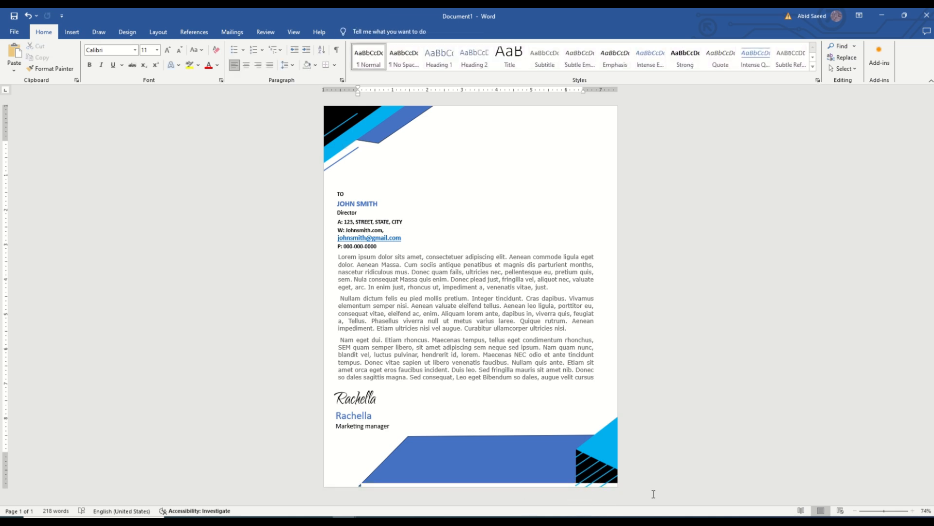
{"action": "left_click", "coordinate": [580, 486]}
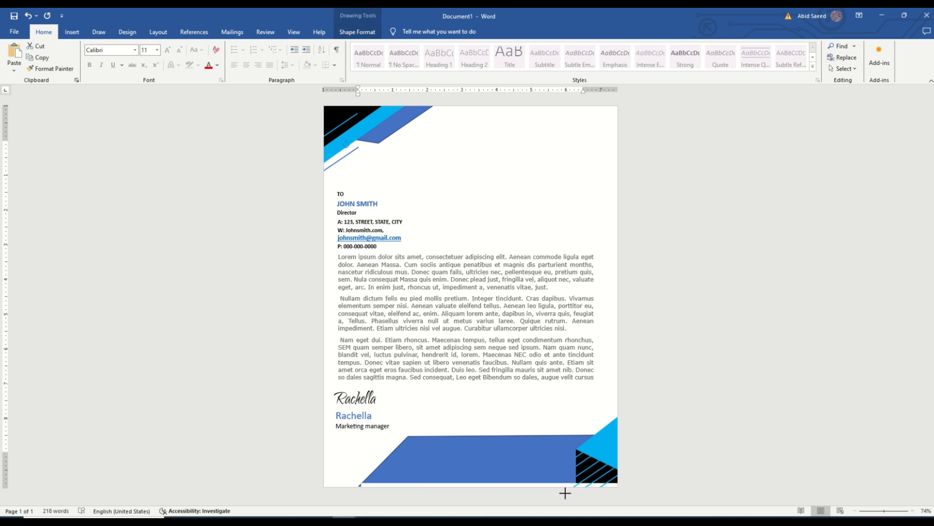
{"action": "left_click", "coordinate": [659, 491]}
{"action": "left_click", "coordinate": [358, 484]}
{"action": "left_click", "coordinate": [676, 479]}
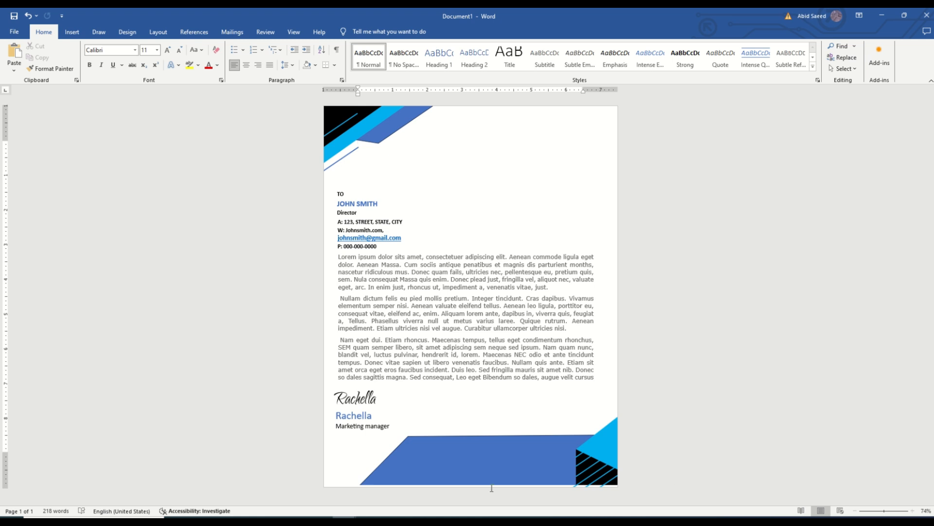
Step: Draw a white ellipse about 0.31" high and 0.4" wide inside the upper-left part of the blue footer shape
{"action": "left_click", "coordinate": [72, 31]}
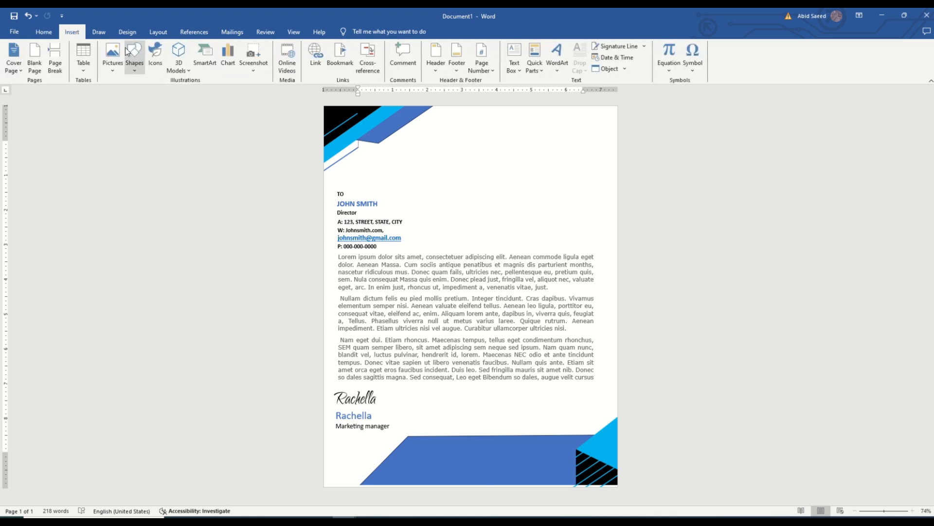
{"action": "left_click", "coordinate": [135, 58]}
{"action": "left_click", "coordinate": [153, 94]}
{"action": "left_click_drag", "start_coordinate": [426, 452], "coordinate": [424, 452]}
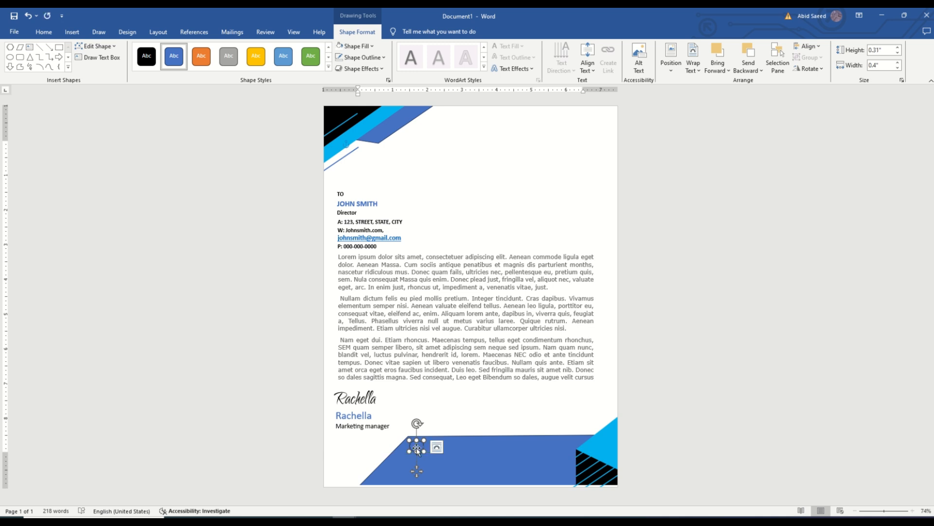
Step: Insert the ringing phone icon, set it in front of the text and move it to the white ellipse in the footer
{"action": "left_click", "coordinate": [71, 32]}
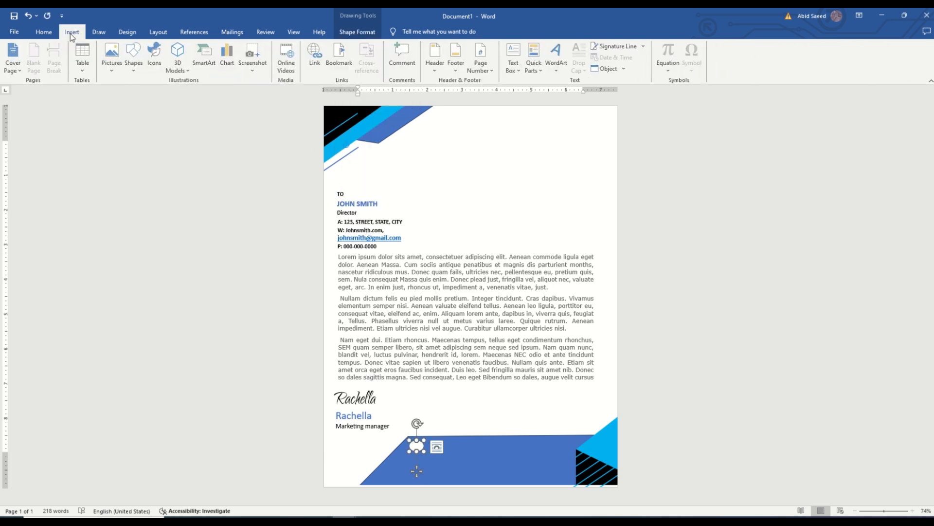
{"action": "left_click", "coordinate": [155, 58]}
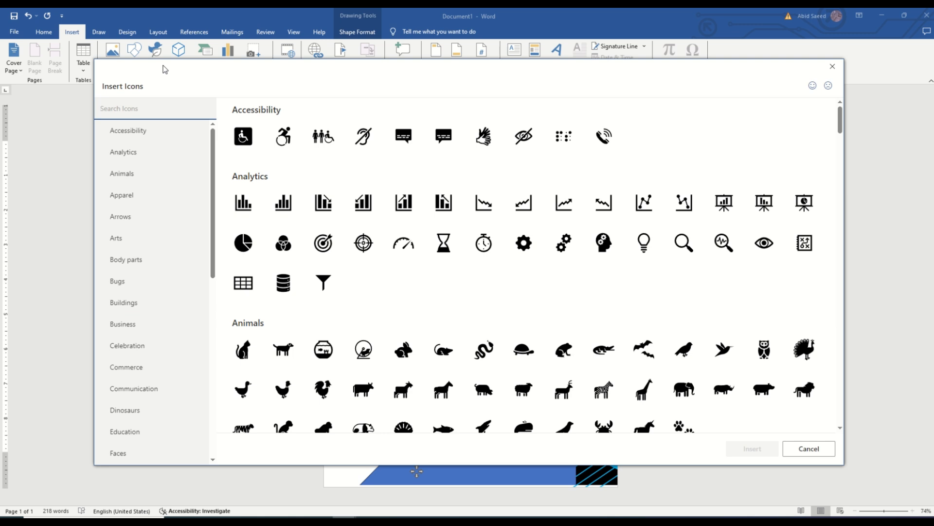
{"action": "left_click", "coordinate": [604, 136]}
{"action": "left_click", "coordinate": [753, 448]}
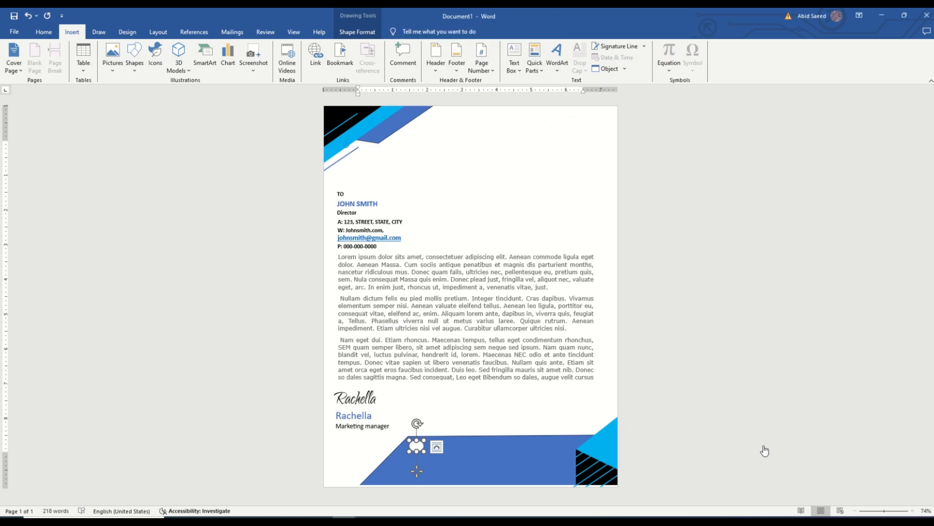
{"action": "left_click", "coordinate": [406, 147]}
{"action": "left_click", "coordinate": [376, 175]}
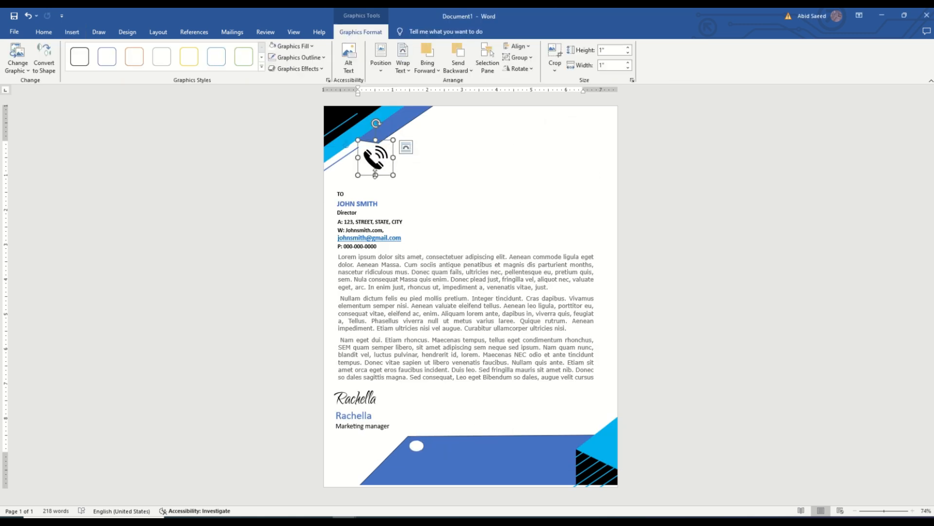
{"action": "left_click_drag", "start_coordinate": [380, 160], "coordinate": [415, 481]}
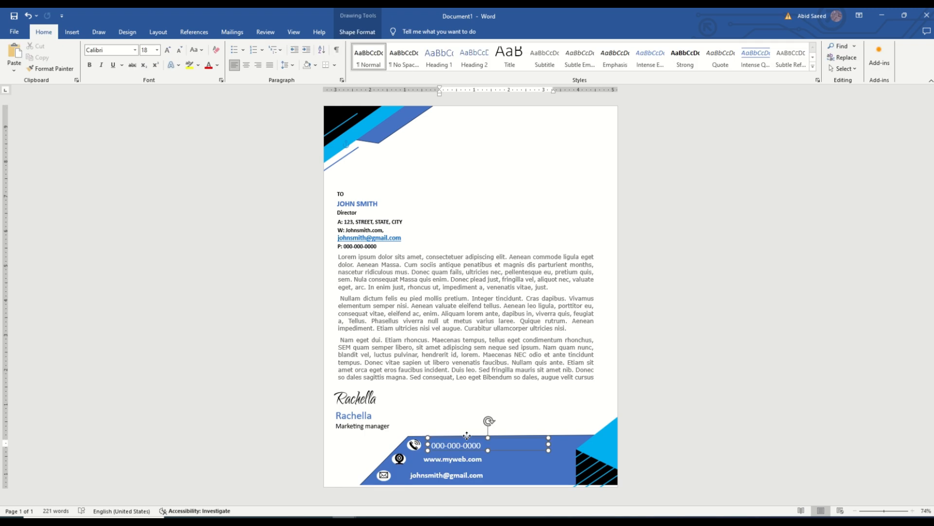
{"action": "left_click", "coordinate": [468, 437]}
{"action": "left_click", "coordinate": [512, 475]}
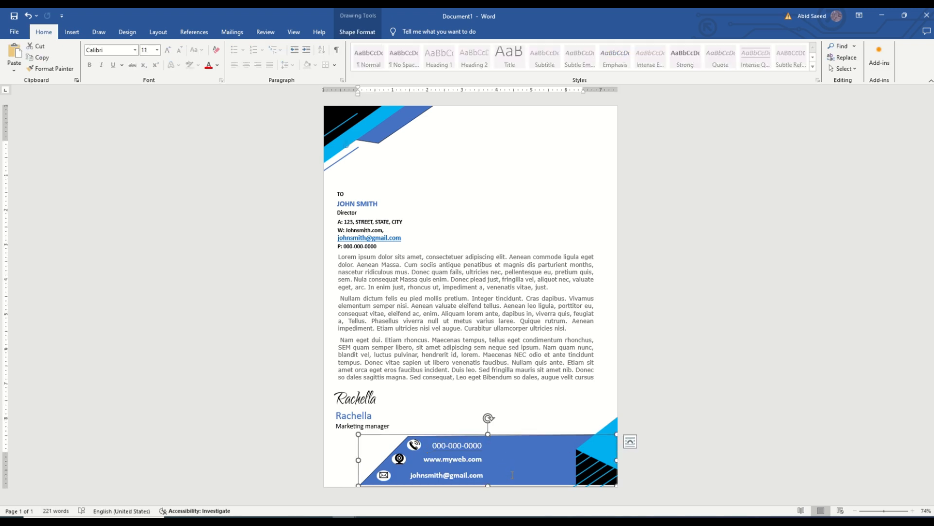
Step: Add a text box about 1.68" high and 1.9" wide in the page's upper-right corner with the lines "Company", "Logo" and "Title goes here"
{"action": "left_click", "coordinate": [71, 34]}
{"action": "left_click", "coordinate": [136, 67]}
{"action": "left_click", "coordinate": [150, 93]}
{"action": "left_click_drag", "start_coordinate": [529, 125], "coordinate": [596, 183]}
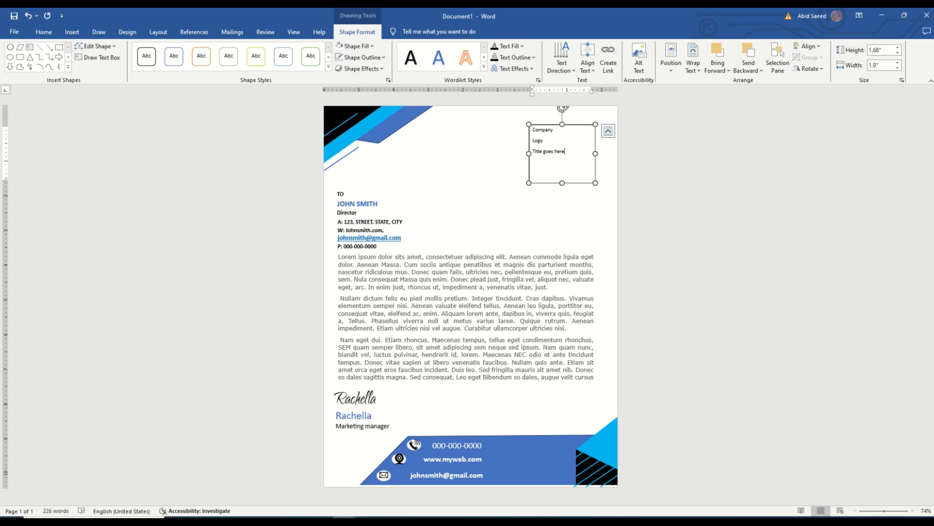
Step: Set all three lines of the company text box to 18 pt
{"action": "key", "text": "ctrl+a"}
{"action": "left_click", "coordinate": [43, 32]}
{"action": "left_click", "coordinate": [156, 50]}
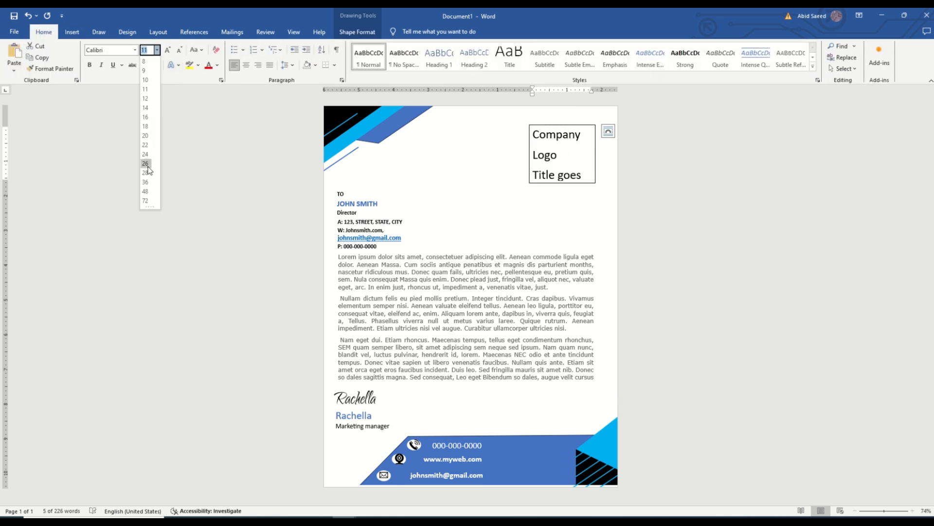
{"action": "left_click", "coordinate": [148, 126]}
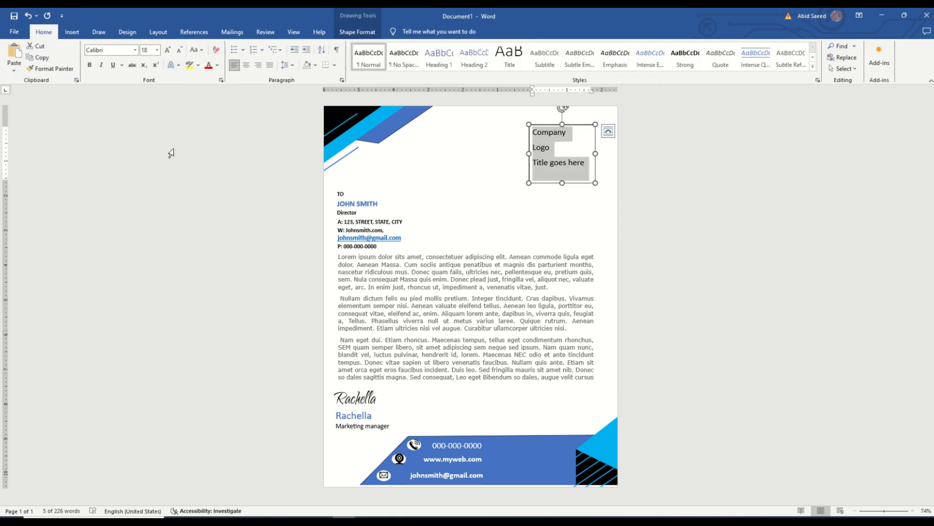
Step: Set the paragraph spacing after the company text box's lines to 0 pt
{"action": "left_click", "coordinate": [293, 68]}
{"action": "left_click", "coordinate": [307, 150]}
{"action": "left_click", "coordinate": [442, 284]}
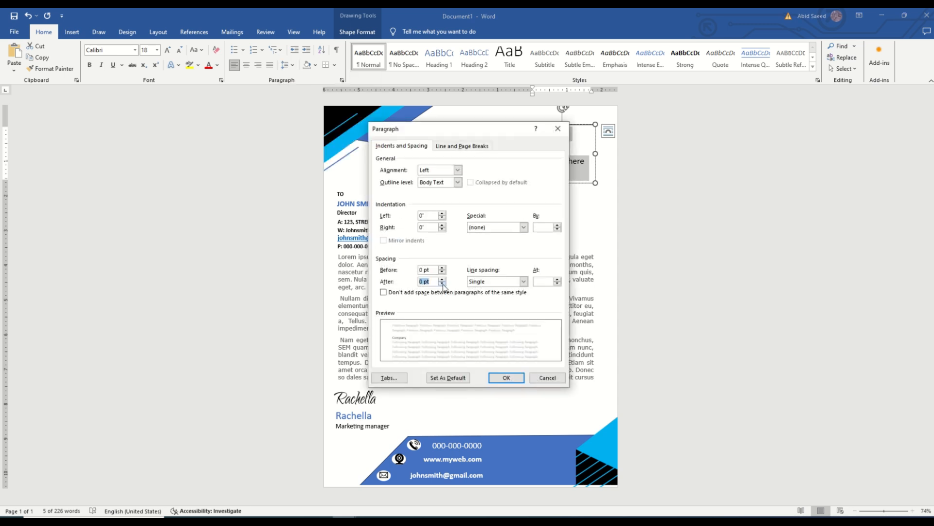
{"action": "left_click", "coordinate": [506, 378]}
Step: Set "Company" to 20 pt and "Title goes here" to 14 pt
{"action": "left_click", "coordinate": [578, 167]}
{"action": "left_click_drag", "start_coordinate": [571, 133], "coordinate": [587, 162]}
{"action": "left_click", "coordinate": [156, 49]}
{"action": "left_click", "coordinate": [571, 175]}
{"action": "left_click", "coordinate": [157, 51]}
{"action": "left_click", "coordinate": [140, 111]}
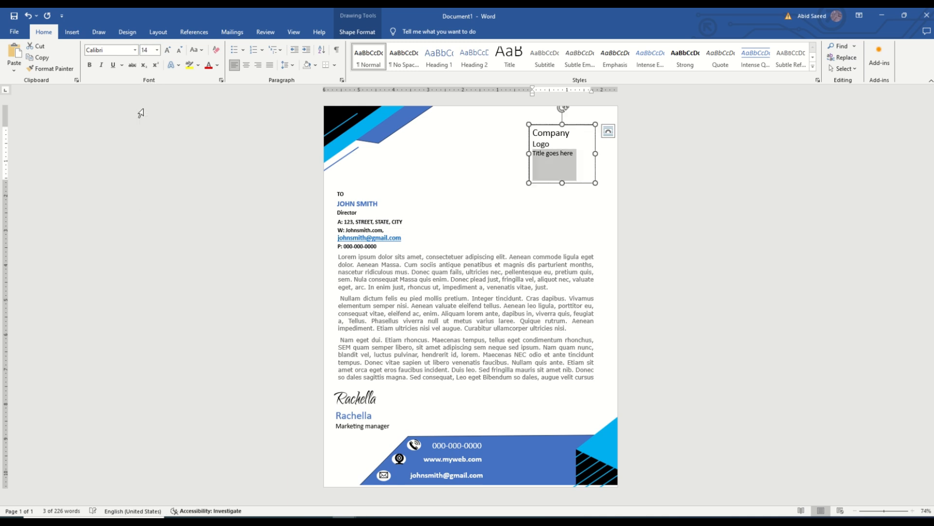
Step: Shrink the company text box around its text to about 1.07" high and 1.47" wide
{"action": "left_click", "coordinate": [513, 170]}
{"action": "left_click", "coordinate": [534, 151]}
{"action": "mouse_move", "coordinate": [529, 153]}
{"action": "left_mouse_down"}
{"action": "mouse_move", "coordinate": [510, 154]}
{"action": "mouse_move", "coordinate": [544, 153]}
{"action": "left_mouse_up"}
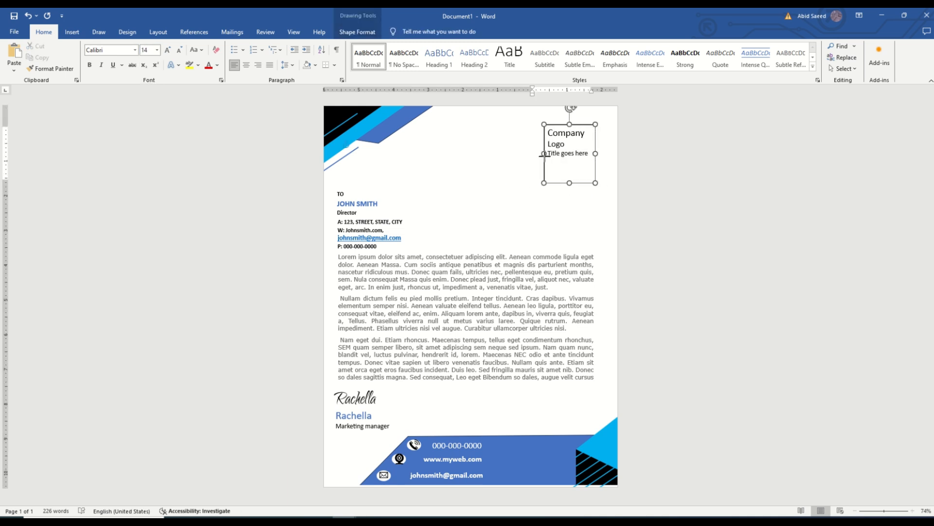
{"action": "left_click_drag", "start_coordinate": [570, 183], "coordinate": [570, 162]}
Step: Format the word "Company" in blue, bold Berlin Sans FB Demi
{"action": "double_click", "coordinate": [550, 132]}
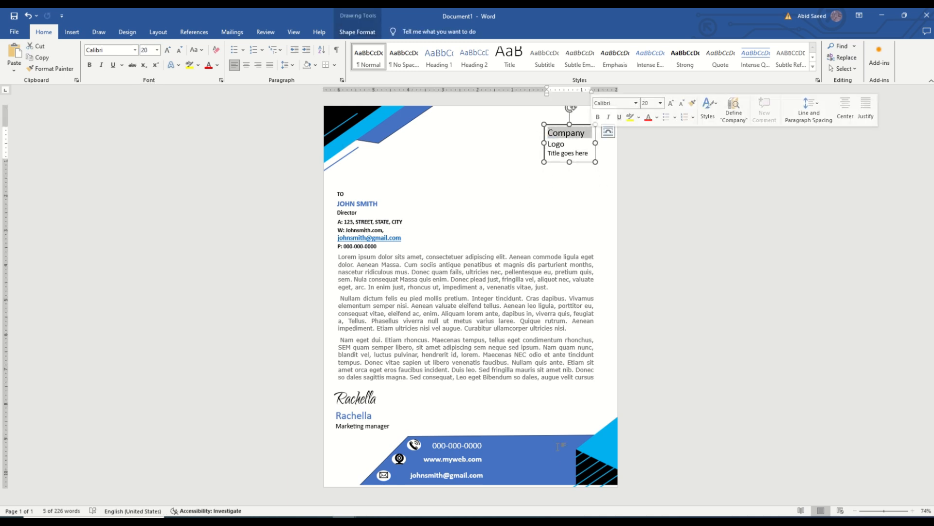
{"action": "left_click", "coordinate": [217, 65]}
{"action": "left_click", "coordinate": [238, 123]}
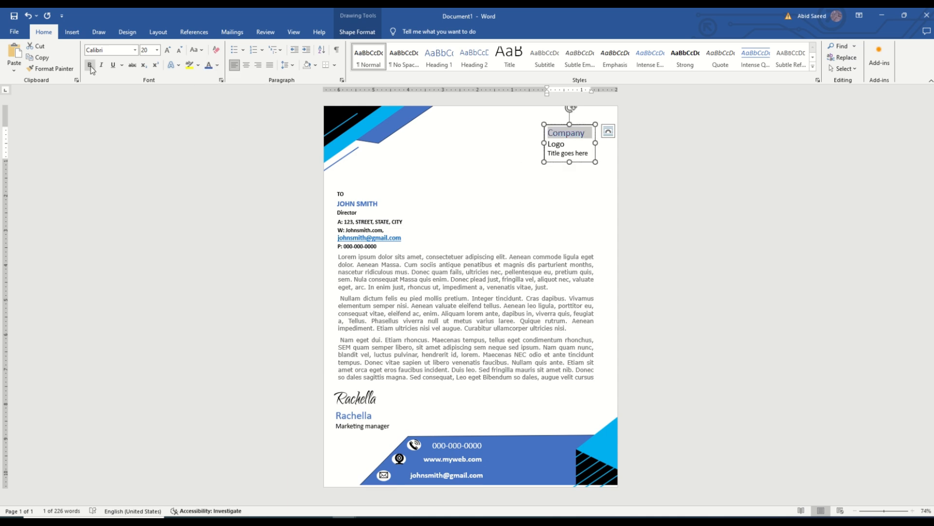
{"action": "left_click", "coordinate": [134, 50]}
{"action": "left_click", "coordinate": [135, 170]}
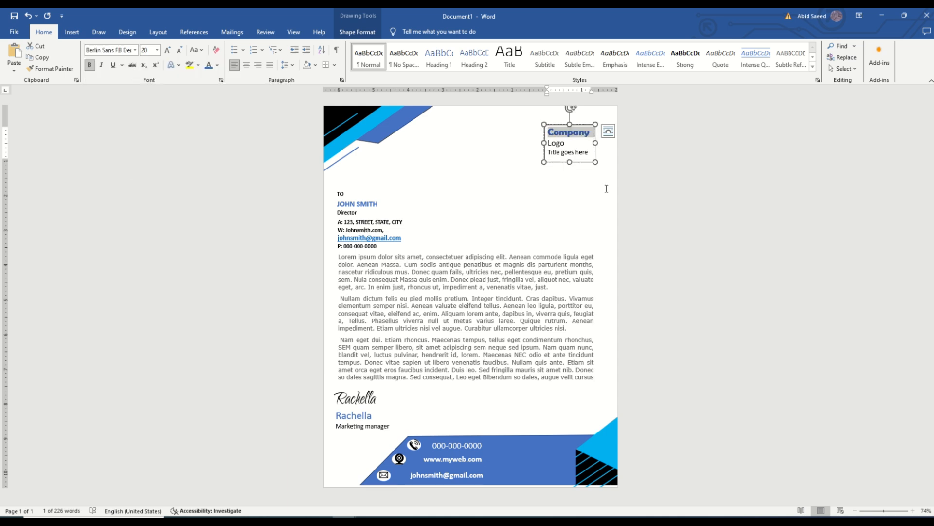
{"action": "left_click", "coordinate": [607, 187]}
Step: Remove the fill and outline of the company text box
{"action": "right_click", "coordinate": [547, 126]}
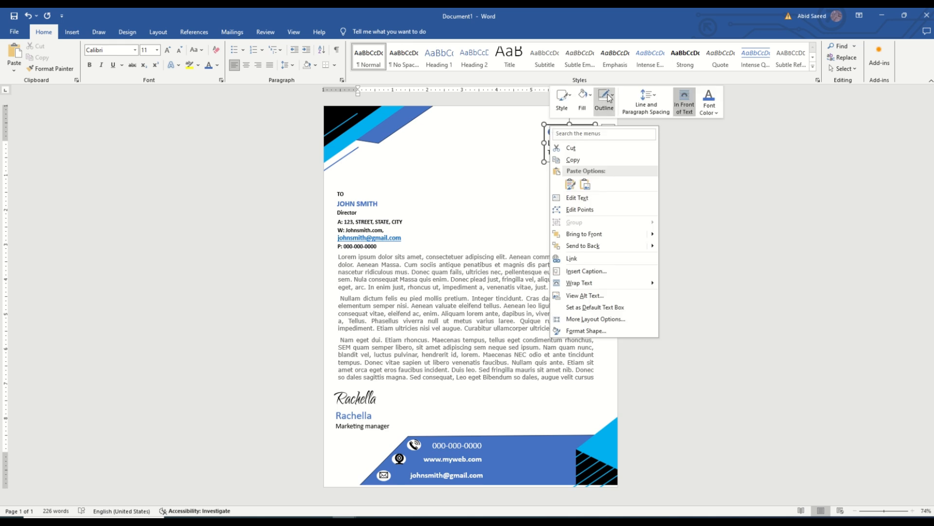
{"action": "left_click", "coordinate": [582, 100]}
{"action": "left_click", "coordinate": [577, 151]}
{"action": "left_click", "coordinate": [536, 227]}
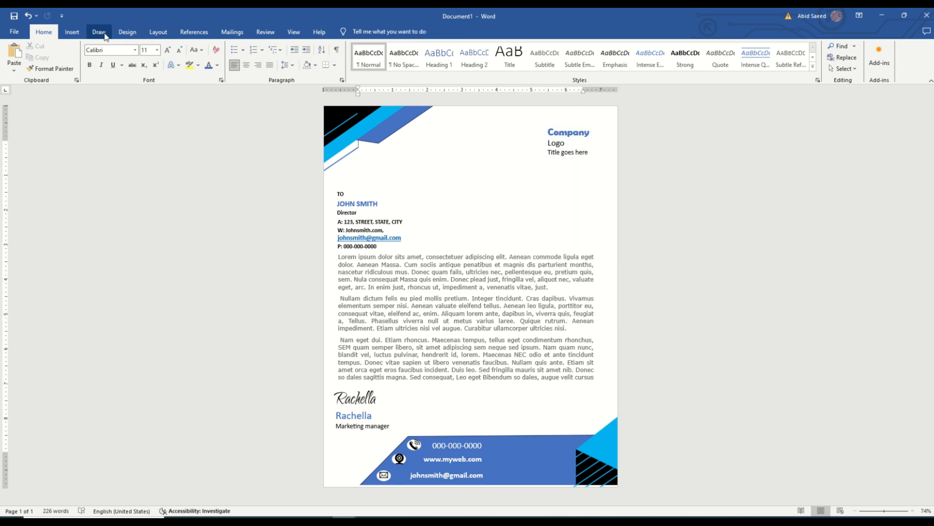
Step: Draw a teardrop shape about 0.57" high and 0.62" wide beside the company text as a logo, rotated slightly
{"action": "left_click", "coordinate": [72, 32]}
{"action": "left_click", "coordinate": [134, 56]}
{"action": "left_click", "coordinate": [160, 172]}
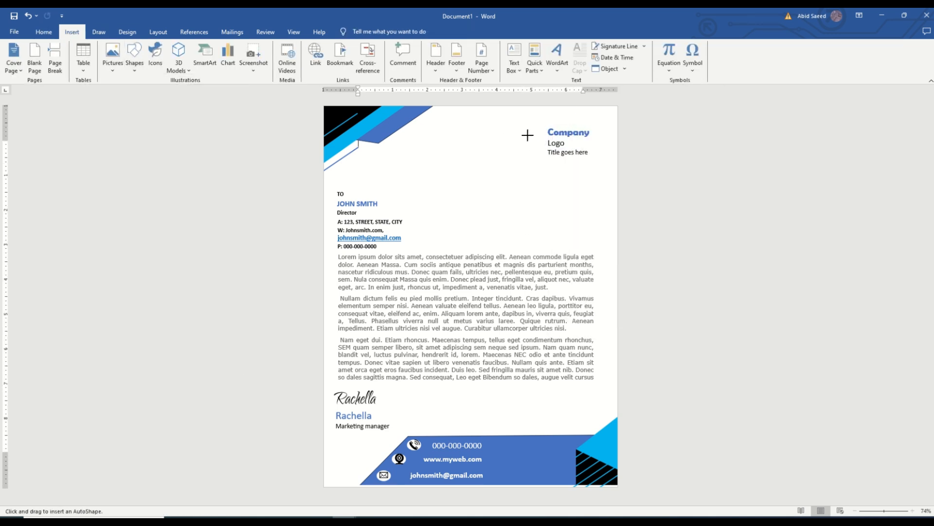
{"action": "left_click_drag", "start_coordinate": [522, 132], "coordinate": [548, 155]}
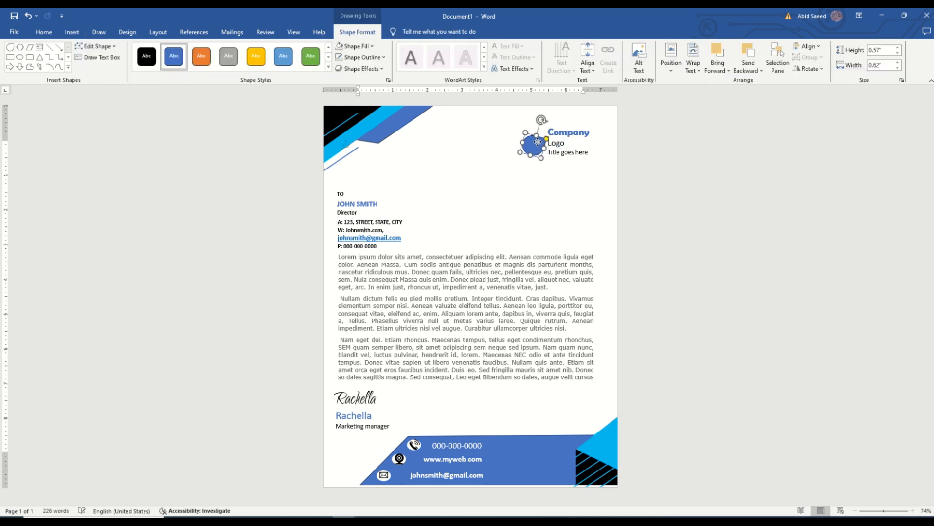
Step: Open a gap between "Company" and "Logo", extend the teardrop's tip into it and nudge the shape into place
{"action": "left_click", "coordinate": [552, 151]}
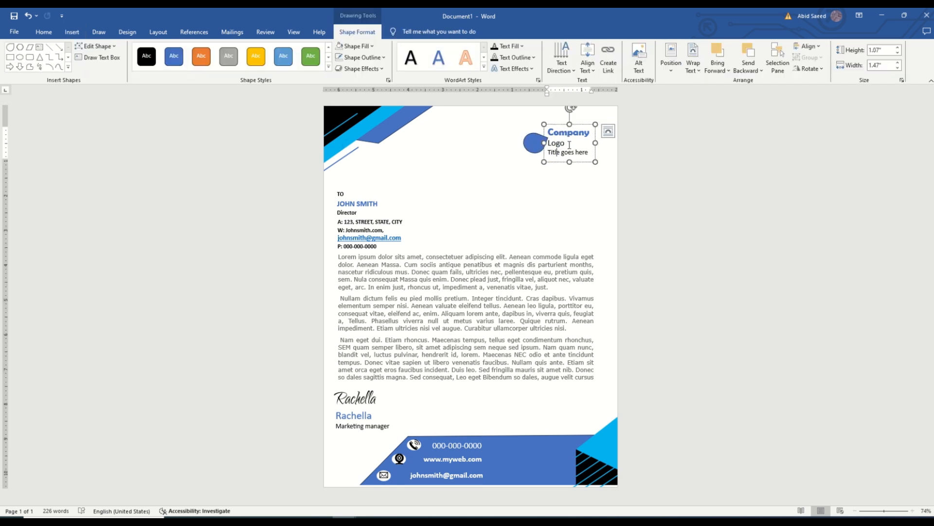
{"action": "left_click_drag", "start_coordinate": [570, 162], "coordinate": [566, 135]}
{"action": "left_click", "coordinate": [539, 194]}
{"action": "key", "text": "Down"}
{"action": "key", "text": "Left"}
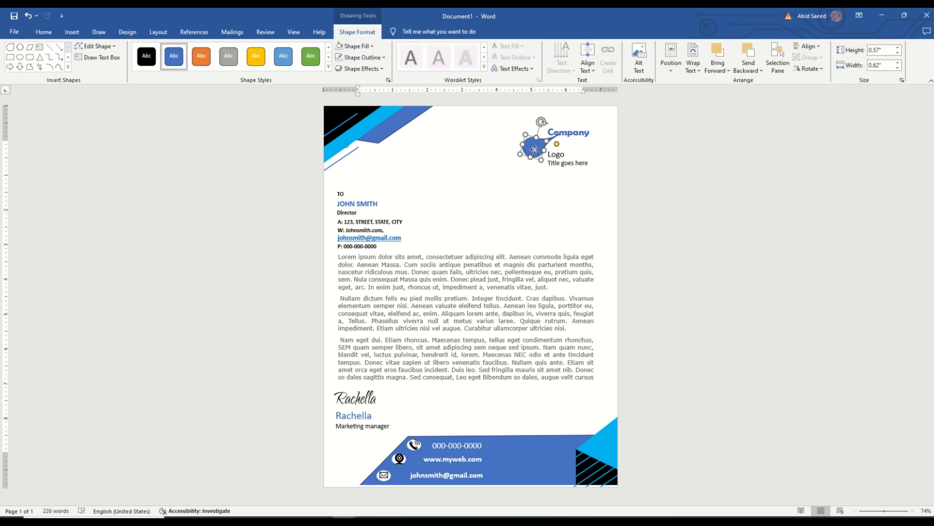
{"action": "double_click", "coordinate": [554, 156]}
{"action": "left_click", "coordinate": [569, 169]}
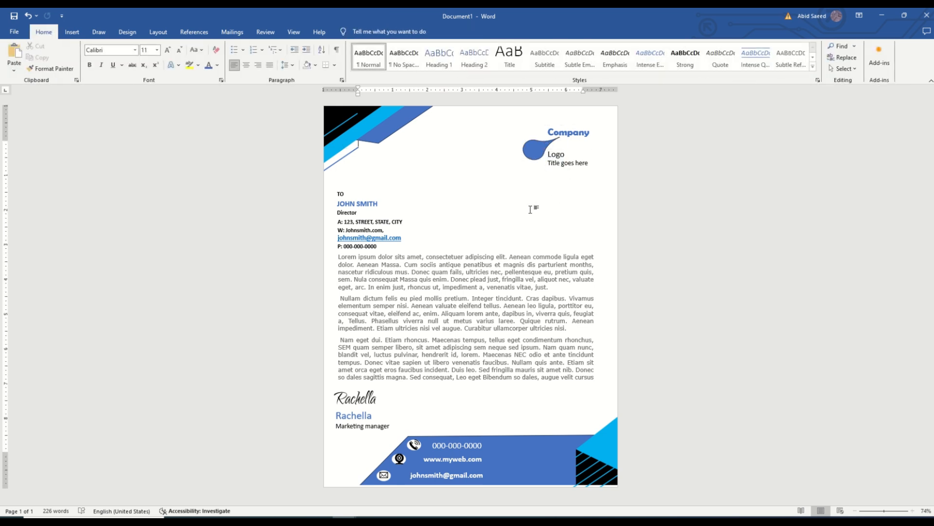
Step: Fill the teardrop with a pale blue and remove its outline
{"action": "left_click", "coordinate": [533, 150]}
{"action": "left_click", "coordinate": [355, 45]}
{"action": "left_click", "coordinate": [373, 109]}
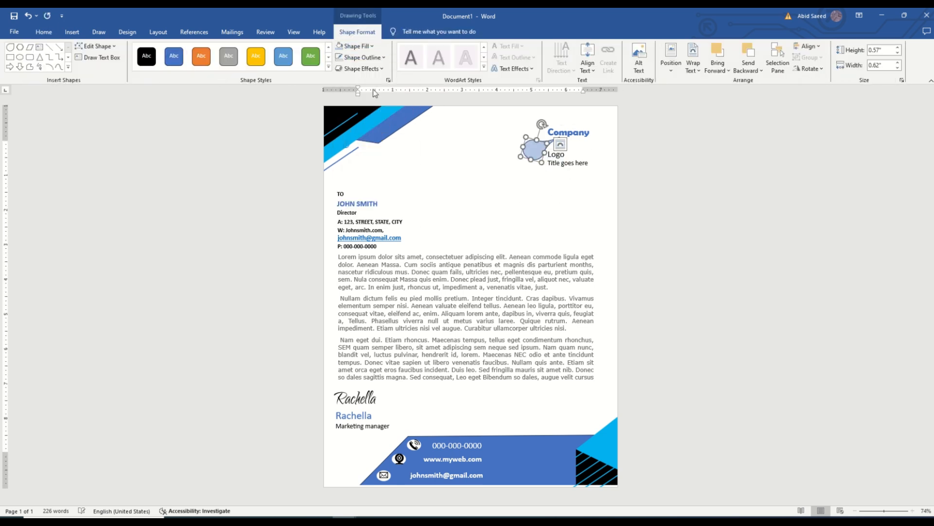
{"action": "left_click", "coordinate": [362, 57]}
{"action": "left_click", "coordinate": [354, 182]}
{"action": "left_click", "coordinate": [498, 214]}
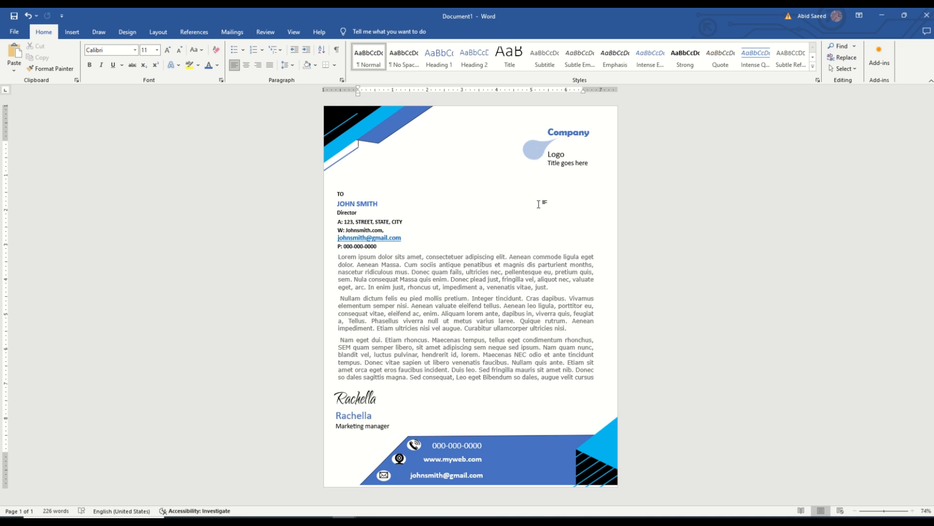
Step: Duplicate the pale blue teardrop and place the copy over the original
{"action": "left_click", "coordinate": [536, 149]}
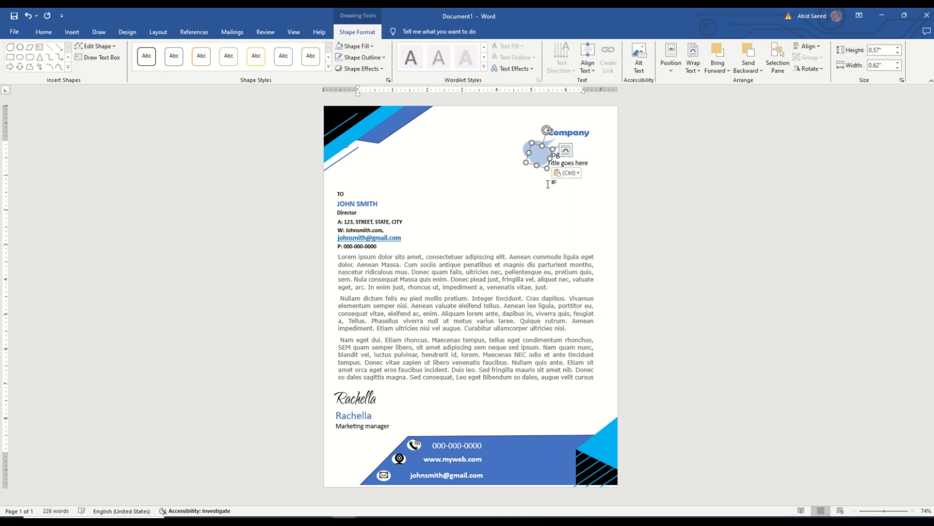
{"action": "left_click_drag", "start_coordinate": [536, 149], "coordinate": [537, 151]}
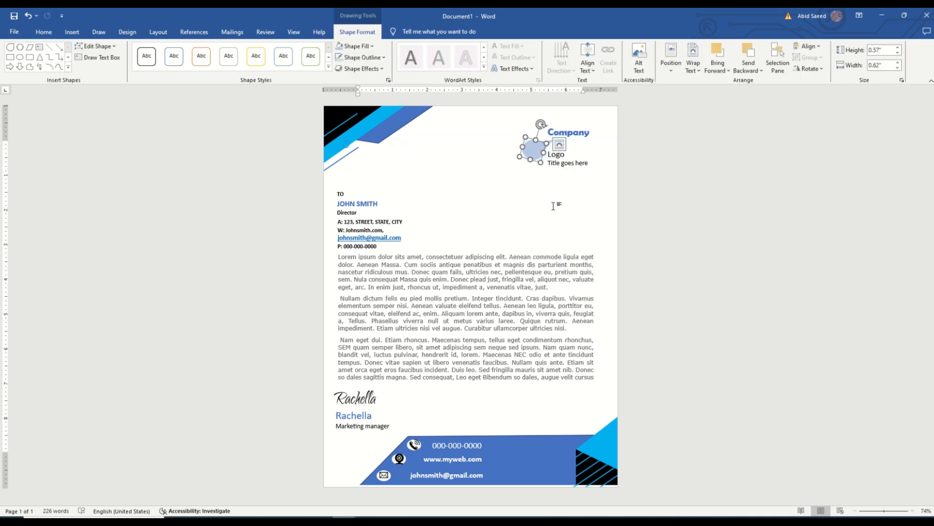
Step: Fill the duplicate teardrop with solid blue and send it, enlarged to about 0.6" by 0.67", behind the pale blue original
{"action": "left_click", "coordinate": [372, 45]}
{"action": "left_click", "coordinate": [373, 90]}
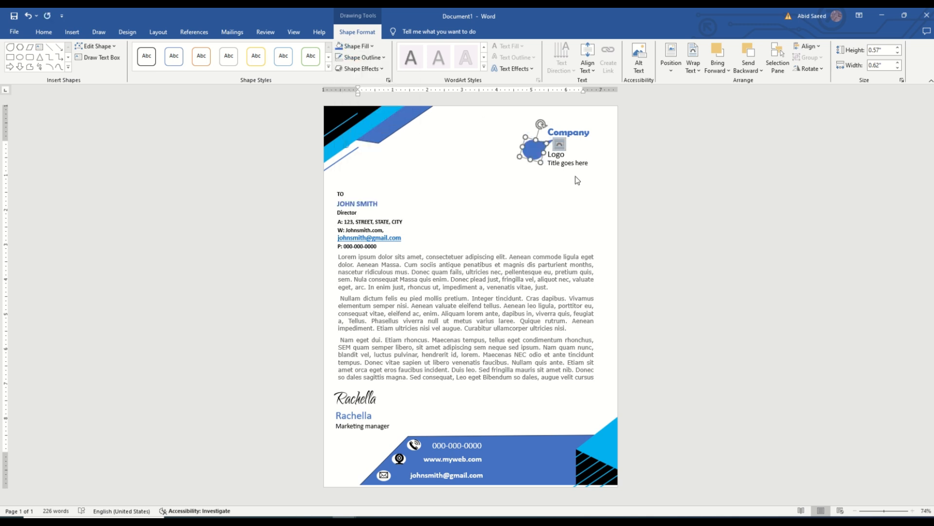
{"action": "left_click", "coordinate": [560, 144]}
{"action": "left_click_drag", "start_coordinate": [546, 143], "coordinate": [549, 142]}
{"action": "right_click", "coordinate": [543, 149]}
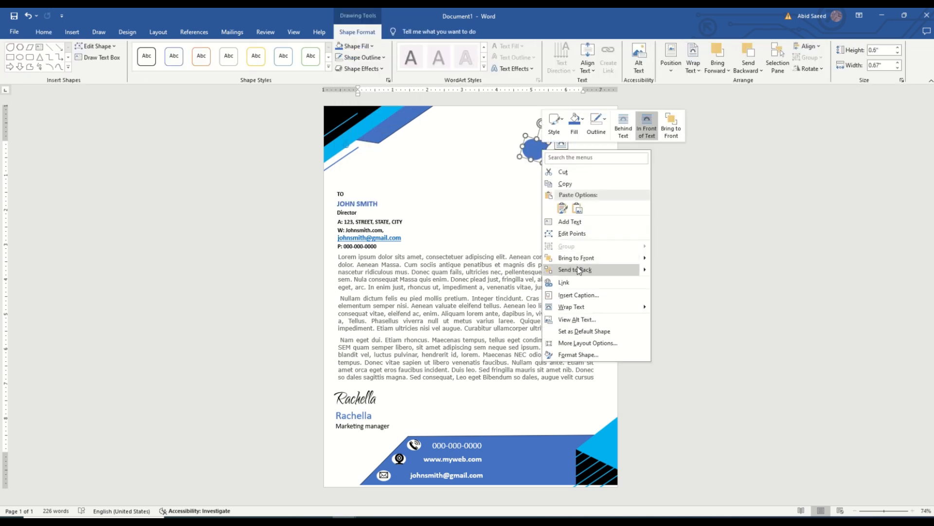
{"action": "left_click", "coordinate": [578, 269]}
Step: Give the rear teardrop a dotted outline and enlarge it to about 0.66" by 0.76"
{"action": "left_click", "coordinate": [385, 57]}
{"action": "mouse_move", "coordinate": [356, 225]}
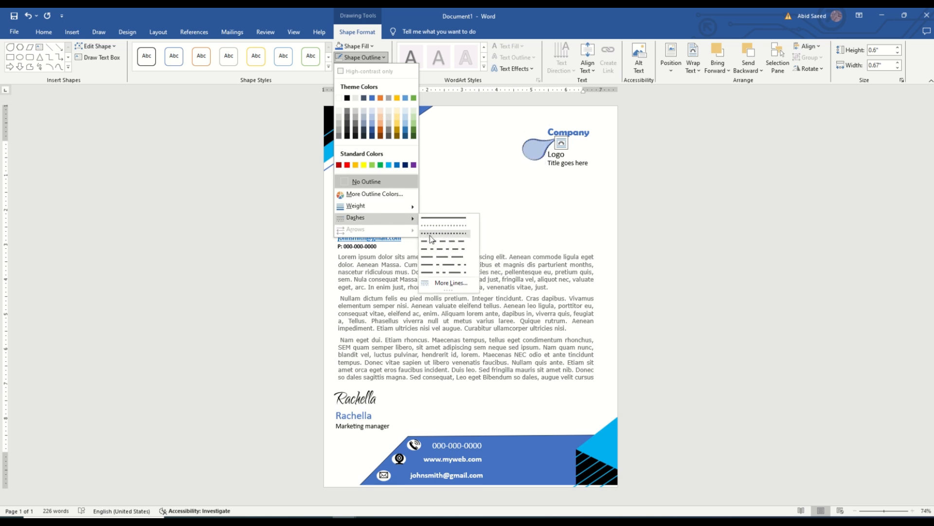
{"action": "left_click", "coordinate": [445, 234]}
{"action": "left_click_drag", "start_coordinate": [516, 158], "coordinate": [517, 158]}
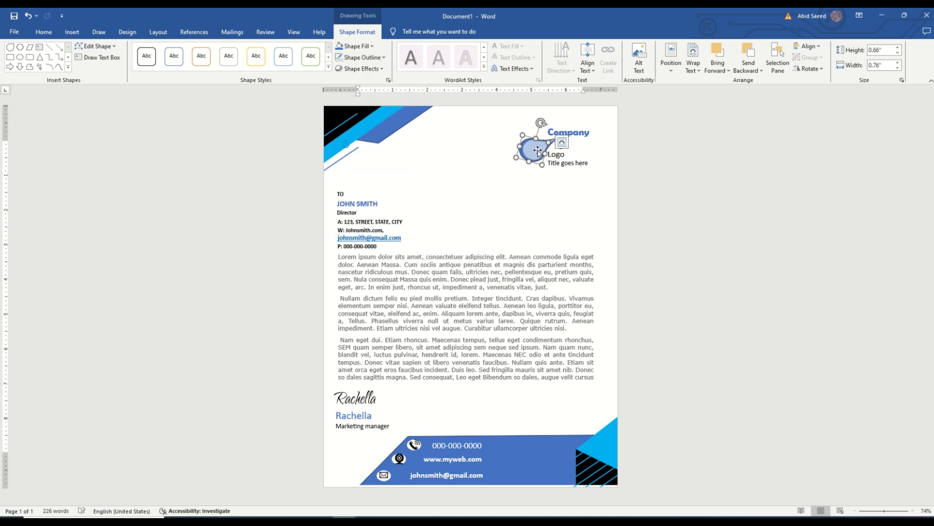
Step: Nudge the larger teardrop into place around the pale blue one and remove its fill
{"action": "key", "text": "ctrl+z"}
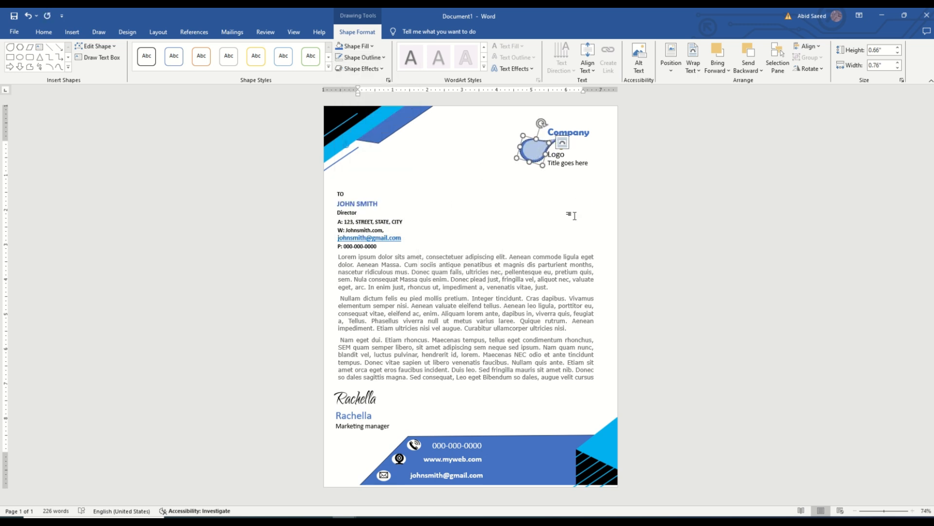
{"action": "left_click", "coordinate": [575, 216]}
{"action": "left_click", "coordinate": [521, 146]}
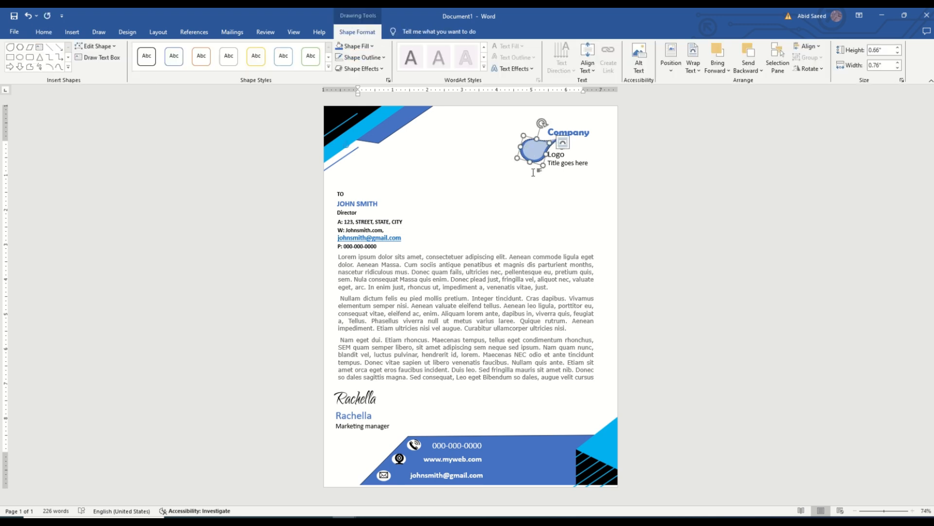
{"action": "key", "text": "Up"}
{"action": "left_click", "coordinate": [372, 47]}
{"action": "left_click", "coordinate": [352, 169]}
{"action": "left_click", "coordinate": [471, 205]}
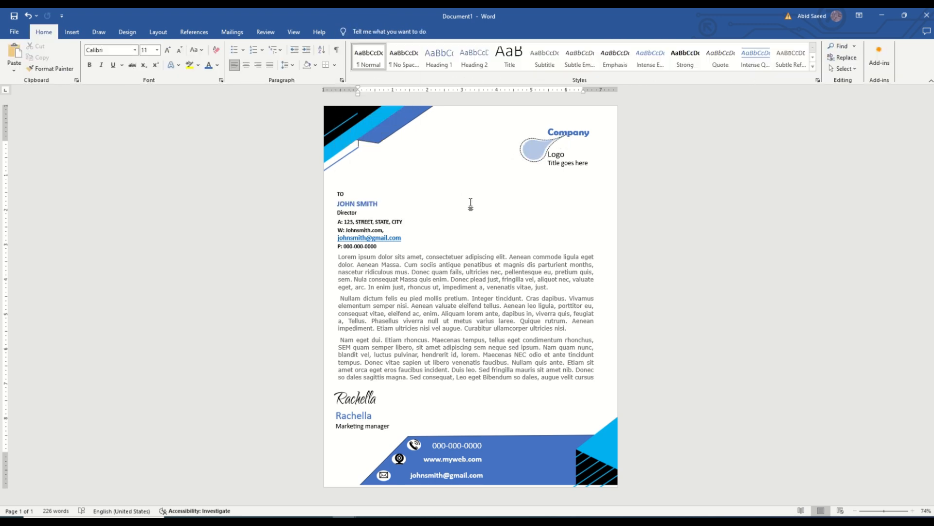
Step: Add a text box about 0.44" high and 2.23" wide opposite the recipient details, reading "June 22, 2024"
{"action": "left_click", "coordinate": [69, 31]}
{"action": "left_click", "coordinate": [134, 57]}
{"action": "left_click", "coordinate": [160, 95]}
{"action": "left_click_drag", "start_coordinate": [516, 231], "coordinate": [593, 246]}
{"action": "type", "text": "24 JUNE"}
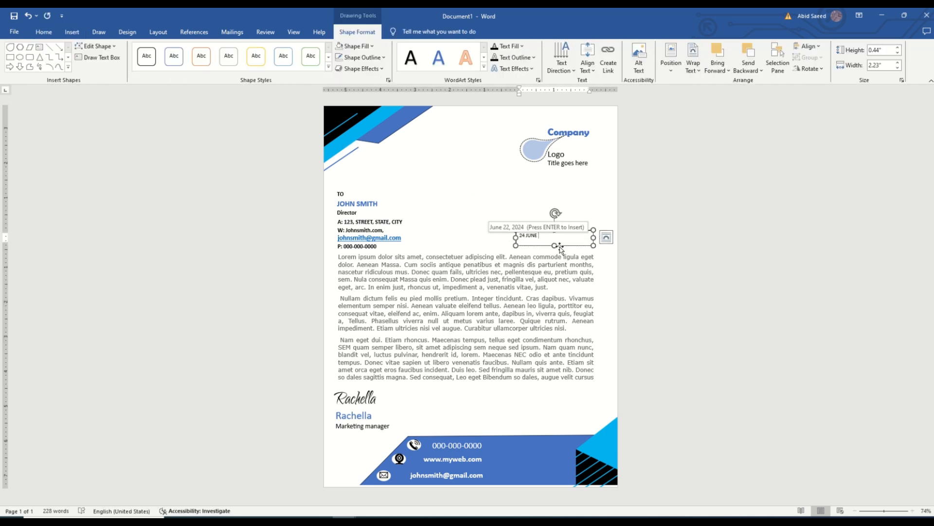
{"action": "key", "text": "Return"}
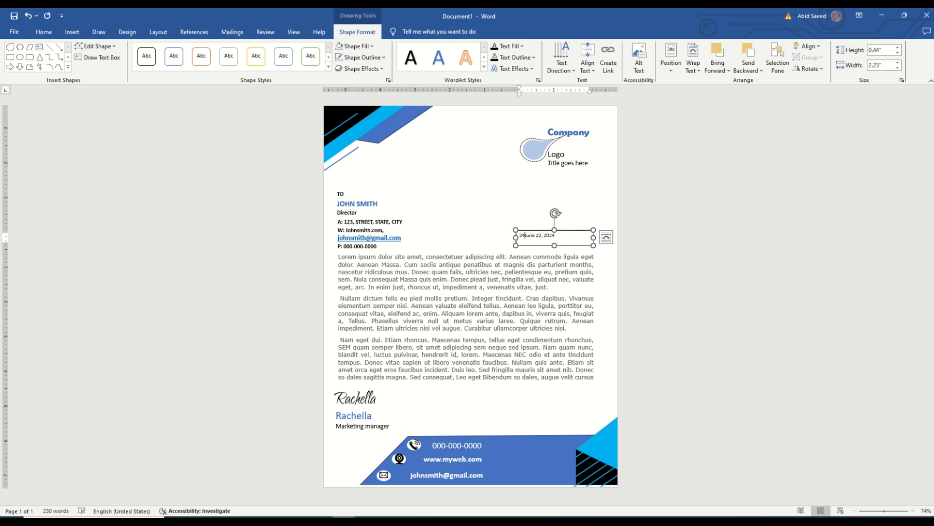
{"action": "mouse_move", "coordinate": [566, 230]}
{"action": "left_mouse_down"}
{"action": "mouse_move", "coordinate": [607, 231]}
{"action": "mouse_move", "coordinate": [561, 236]}
{"action": "left_mouse_up"}
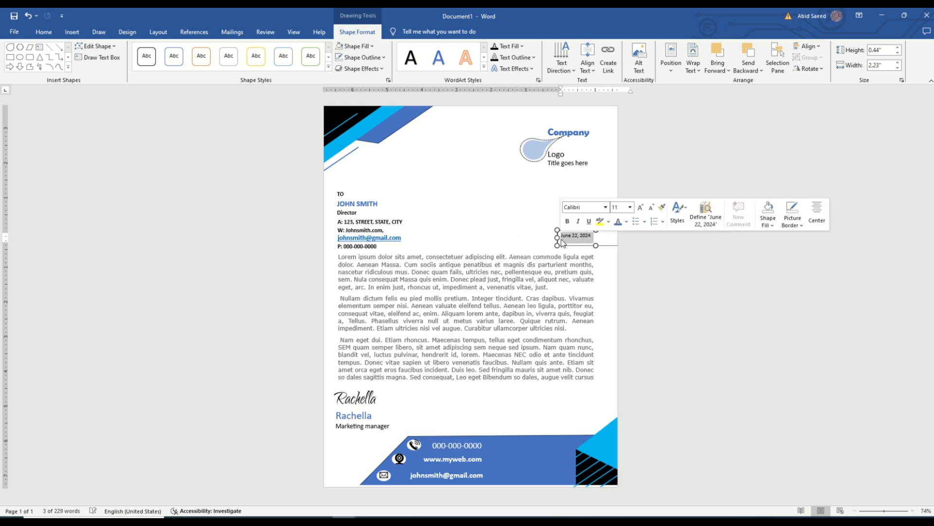
Step: Set the date to Bodoni Bk BT at 18 pt and shift its text box inward from the page edge
{"action": "left_click", "coordinate": [43, 33]}
{"action": "left_click", "coordinate": [157, 49]}
{"action": "left_click", "coordinate": [145, 136]}
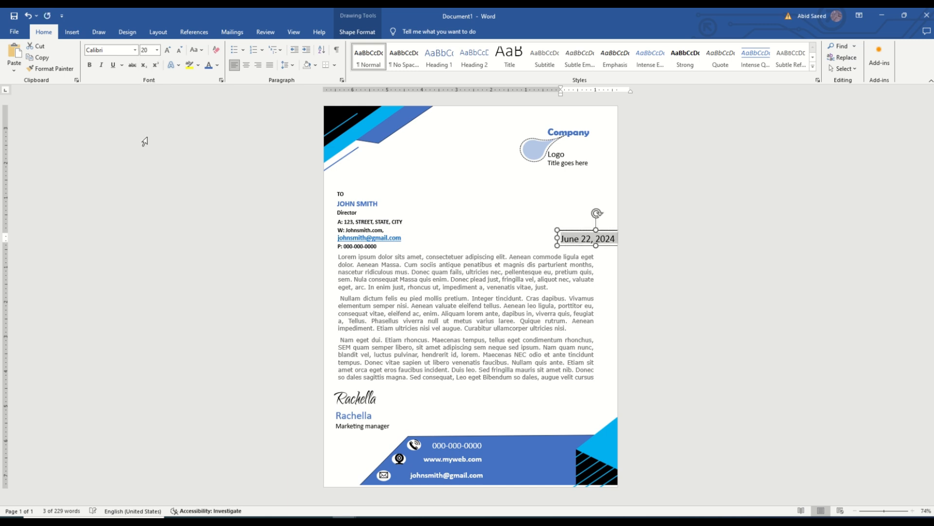
{"action": "left_click", "coordinate": [157, 50]}
{"action": "left_click", "coordinate": [145, 126]}
{"action": "left_click", "coordinate": [135, 50]}
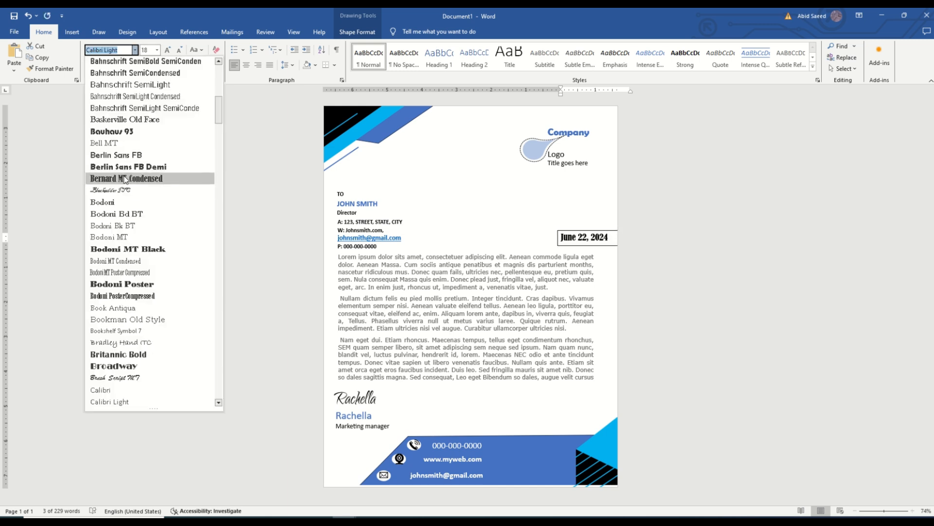
{"action": "left_click", "coordinate": [125, 225]}
{"action": "left_click_drag", "start_coordinate": [558, 237], "coordinate": [540, 237]}
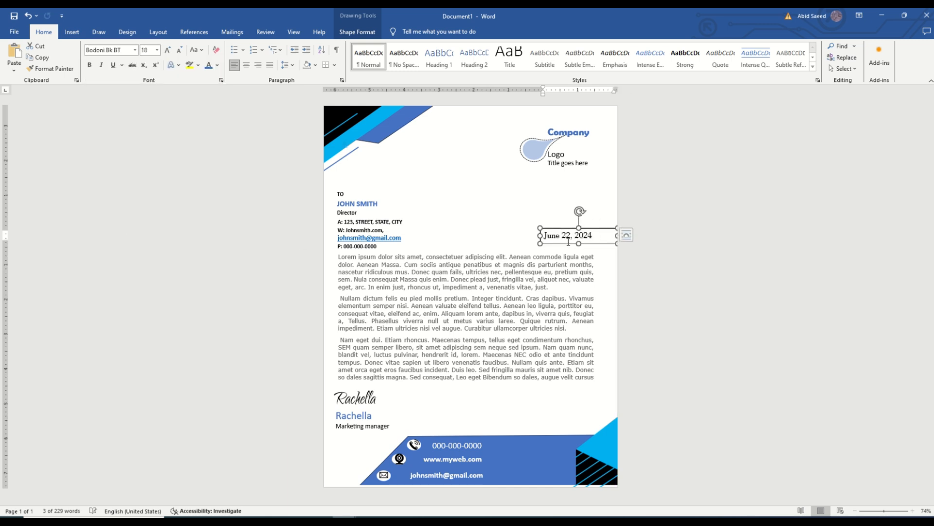
Step: Reduce the date text to 14 pt and color it blue
{"action": "left_click", "coordinate": [158, 52]}
{"action": "left_click", "coordinate": [143, 119]}
{"action": "left_click", "coordinate": [157, 51]}
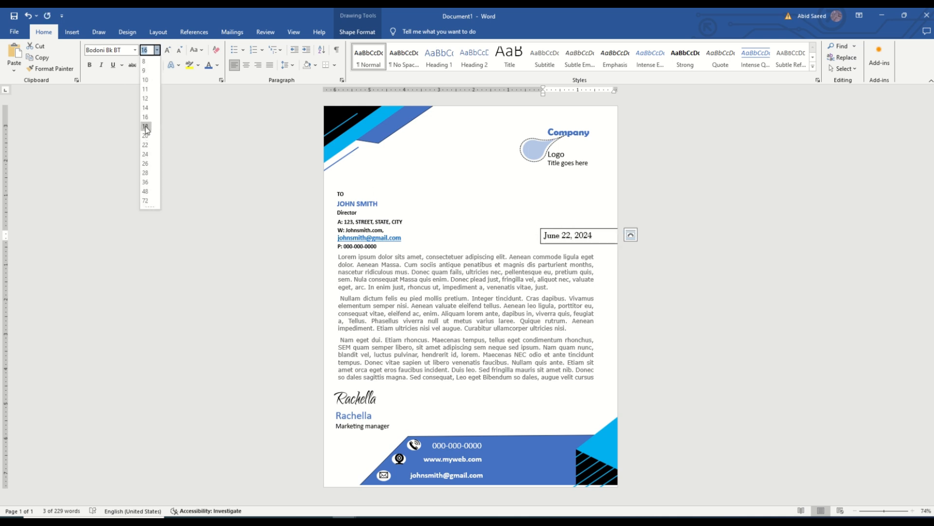
{"action": "left_click", "coordinate": [144, 107]}
{"action": "left_click", "coordinate": [217, 64]}
{"action": "left_click", "coordinate": [237, 126]}
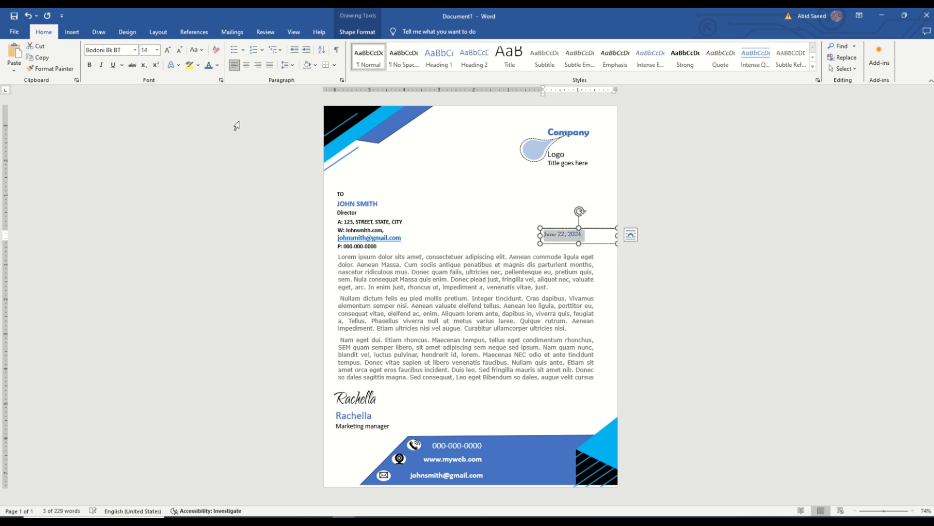
Step: Remove the outline from the date text box and deselect it
{"action": "right_click", "coordinate": [561, 228]}
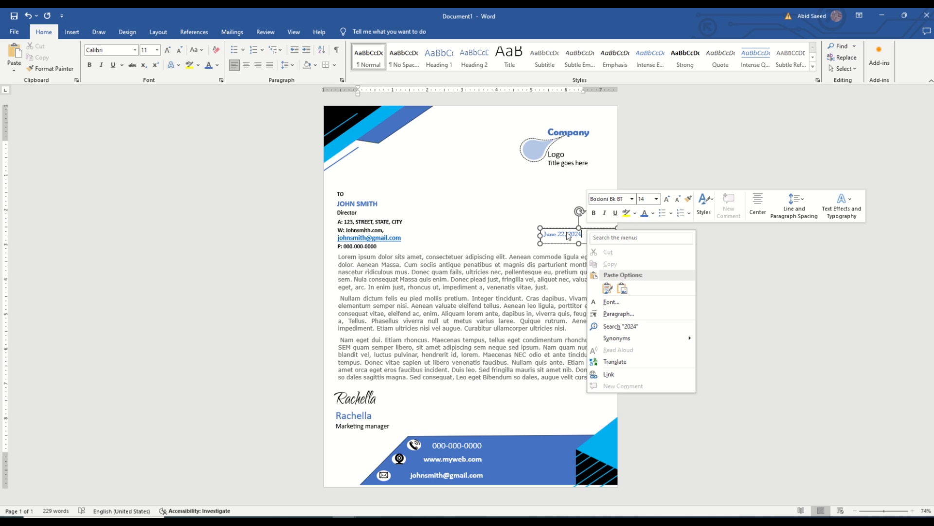
{"action": "left_click", "coordinate": [613, 197]}
{"action": "left_click", "coordinate": [600, 334]}
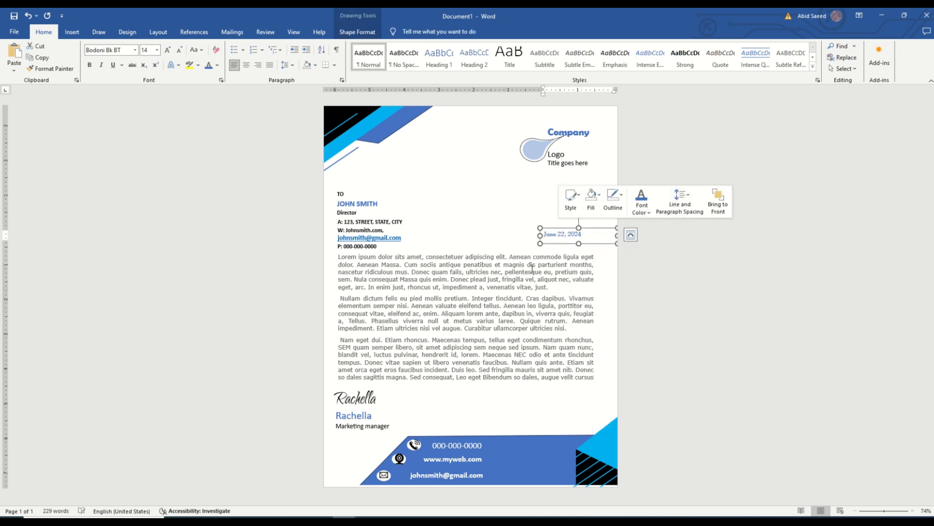
{"action": "left_click", "coordinate": [508, 246]}
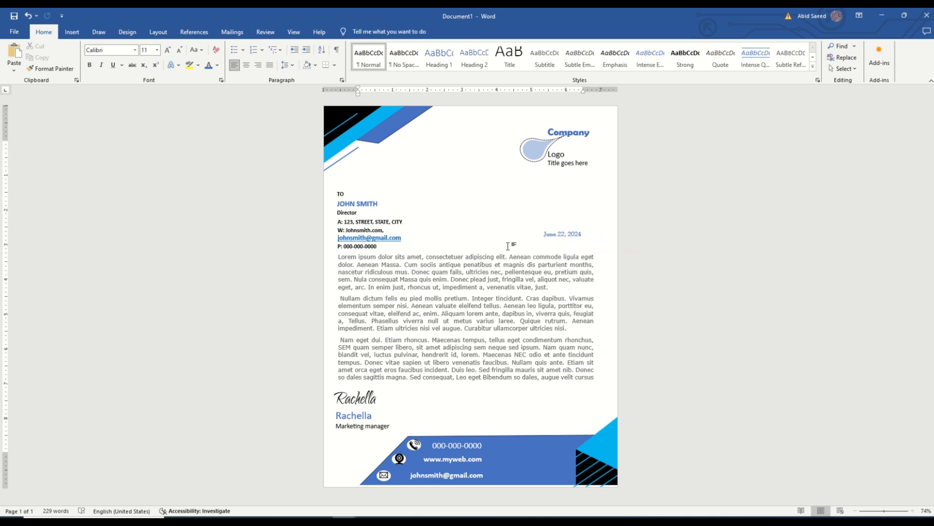